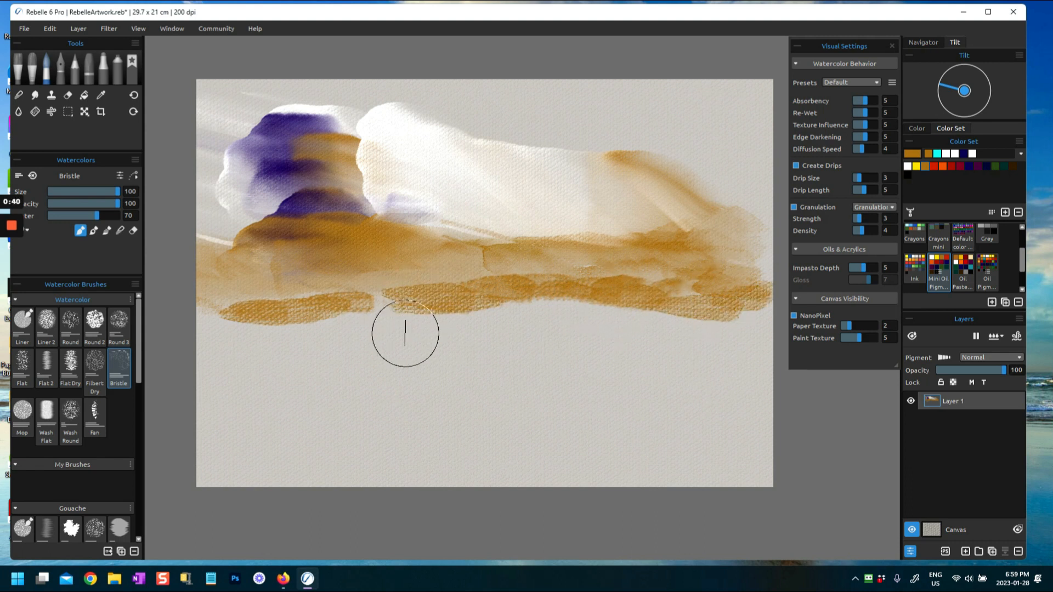
Paint overlapping ochre Bristle strokes along the lower edge of the ochre band, from its left side to the right edge of the canvas.
drag(374, 322, 463, 303)
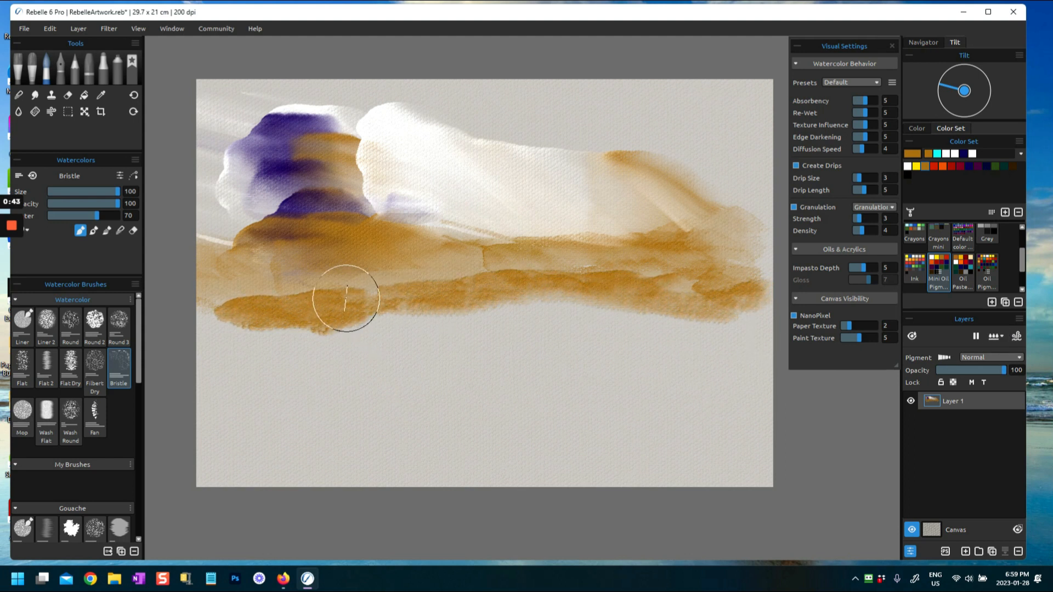
mouse_move(551, 307)
mouse_down()
mouse_move(698, 306)
mouse_move(721, 288)
mouse_move(767, 289)
mouse_up()
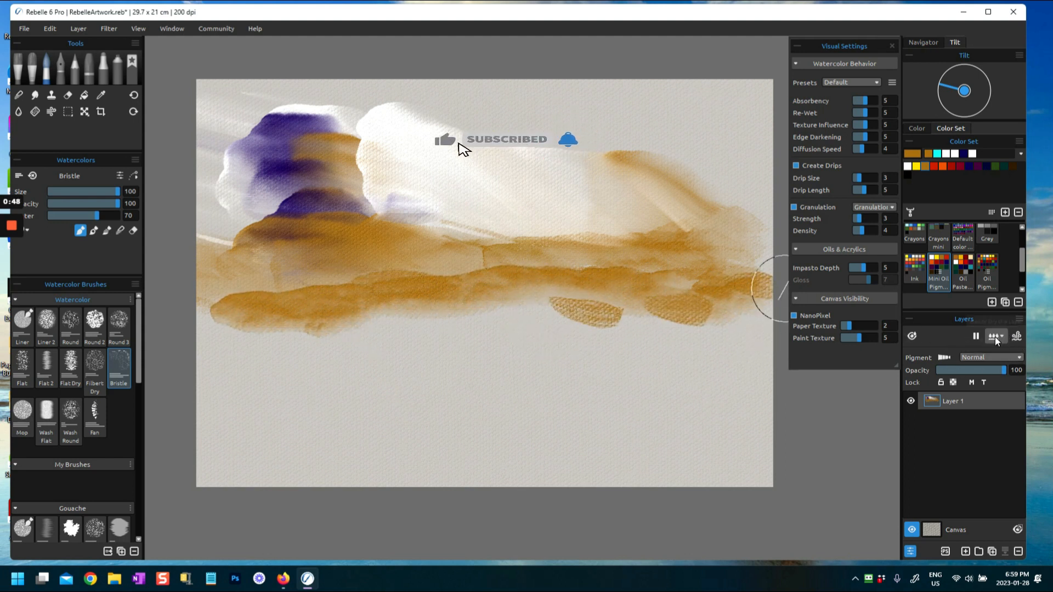
click(1016, 337)
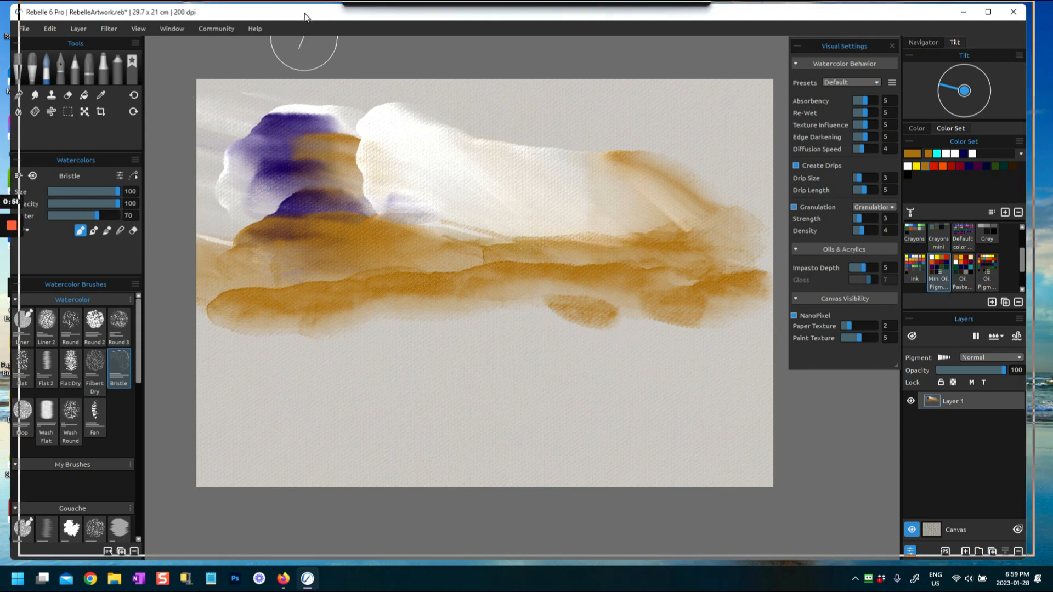
drag(297, 20, 305, 16)
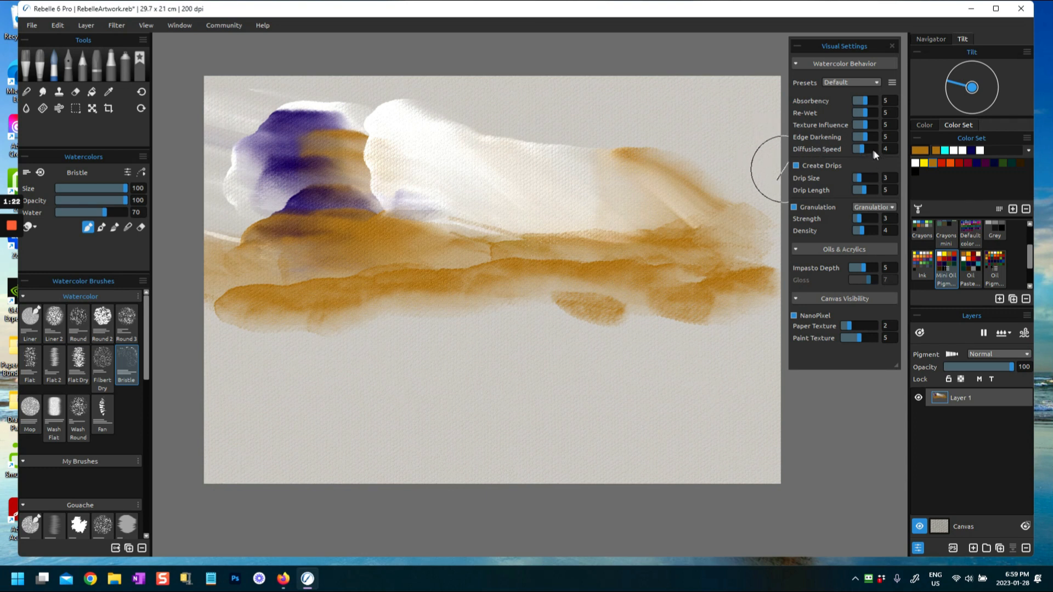
drag(863, 153, 860, 154)
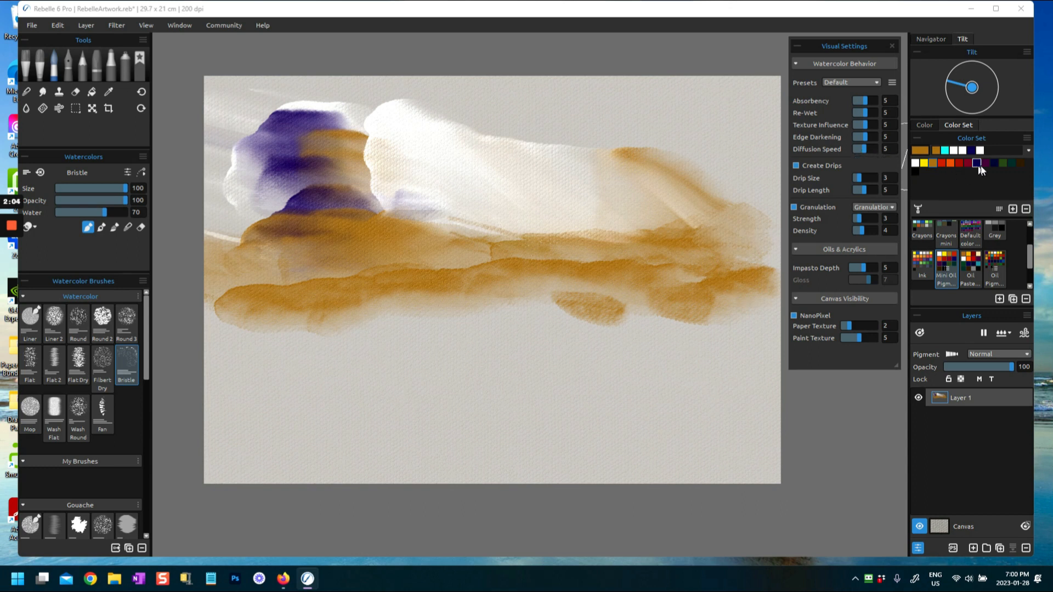
Reselect the ochre colour and paint a row of Bristle strokes beneath the existing ochre band.
click(937, 150)
drag(614, 317, 652, 300)
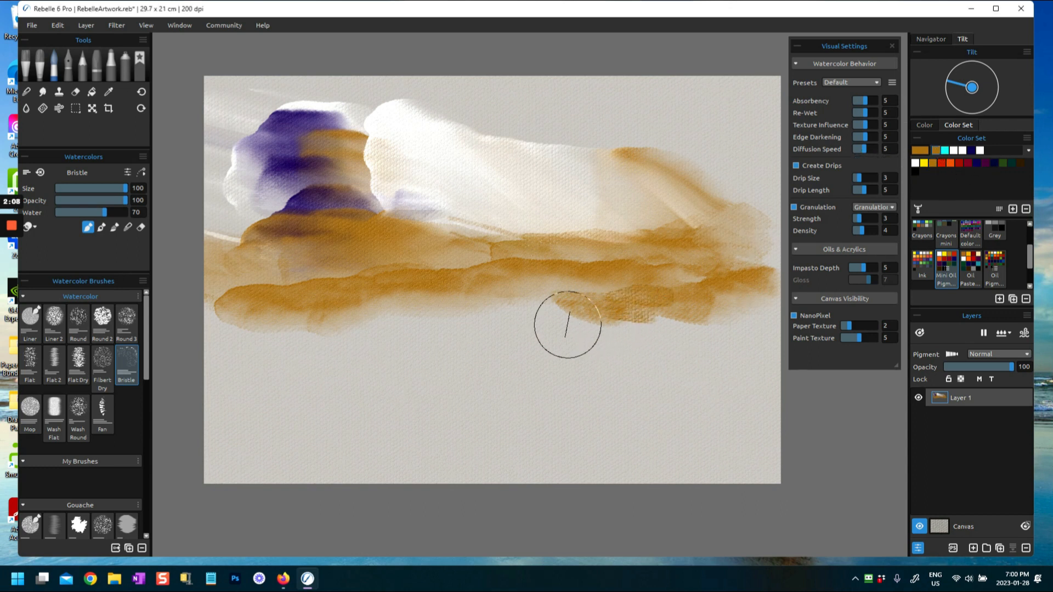
drag(481, 316, 437, 315)
drag(528, 317, 440, 328)
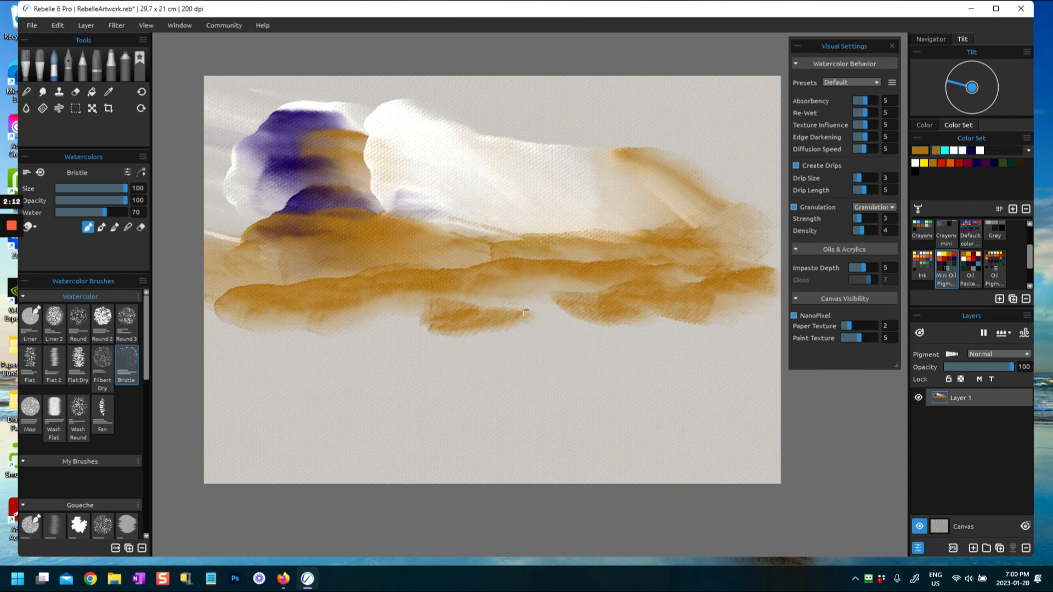
drag(515, 307, 575, 310)
mouse_move(387, 329)
mouse_down()
mouse_move(452, 322)
mouse_move(274, 336)
mouse_move(435, 331)
mouse_up()
drag(671, 306, 737, 313)
mouse_move(477, 311)
mouse_down()
mouse_move(390, 318)
mouse_move(483, 312)
mouse_up()
Wet the layer and paint more ochre strokes along the lower centre and right of the band.
click(1007, 334)
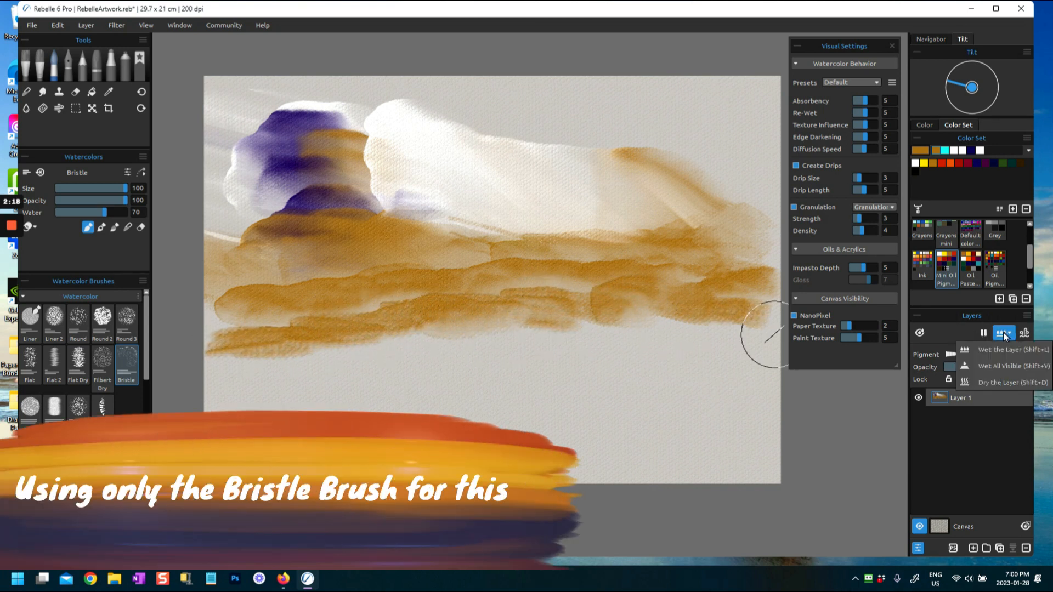
click(991, 349)
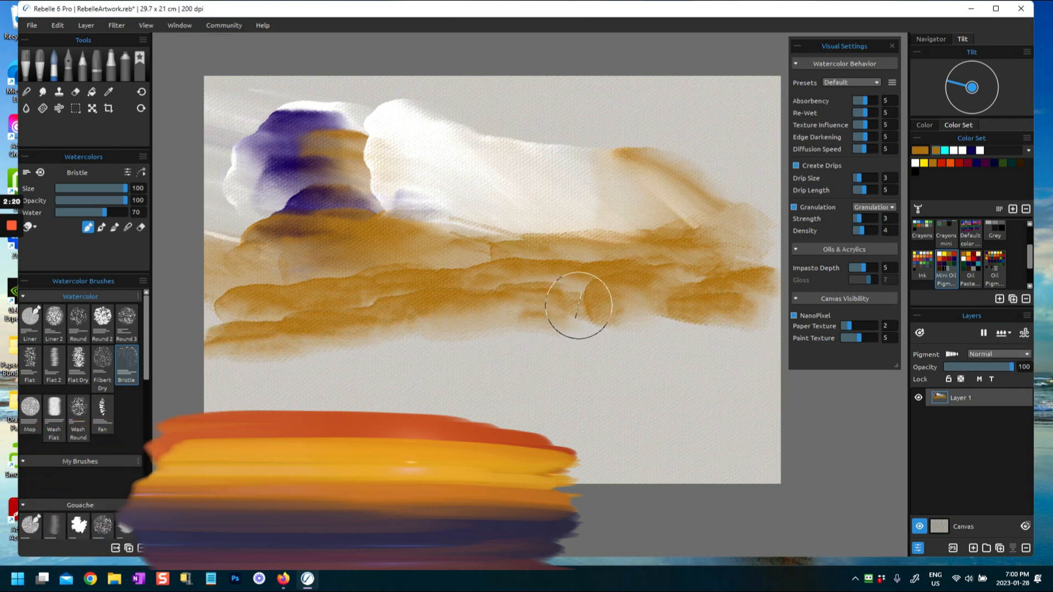
drag(576, 306, 616, 333)
mouse_move(503, 321)
mouse_down()
mouse_move(529, 324)
mouse_move(263, 323)
mouse_move(270, 305)
mouse_move(496, 329)
mouse_move(599, 306)
mouse_up()
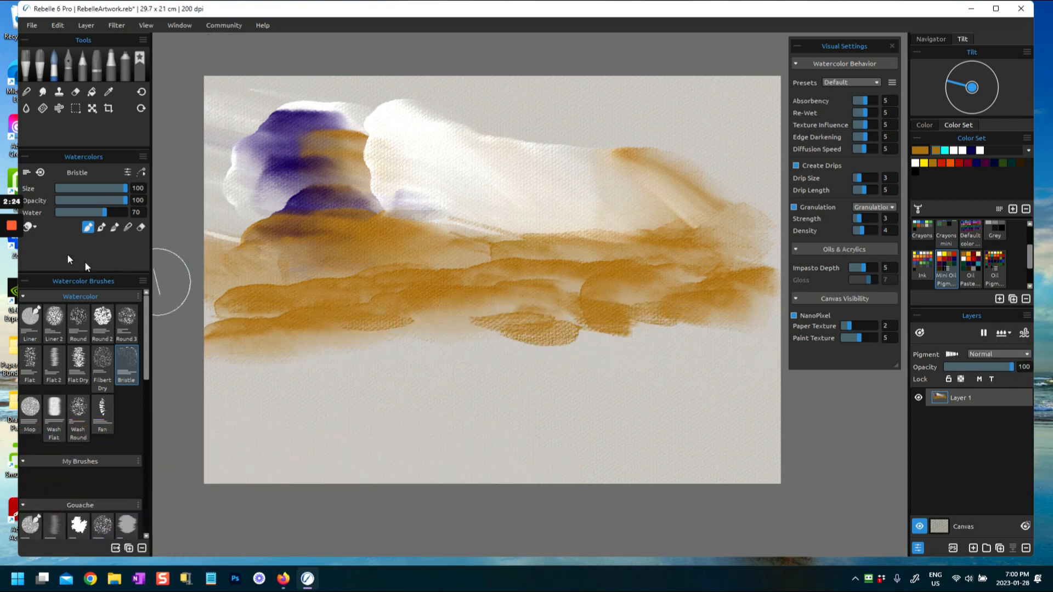
Set the brush's Water to 48 and paint another ochre row along the bottom of the painted area.
click(90, 213)
mouse_move(317, 329)
mouse_down()
mouse_move(375, 322)
mouse_move(749, 331)
mouse_move(475, 328)
mouse_move(218, 363)
mouse_move(735, 334)
mouse_move(570, 349)
mouse_move(271, 333)
mouse_up()
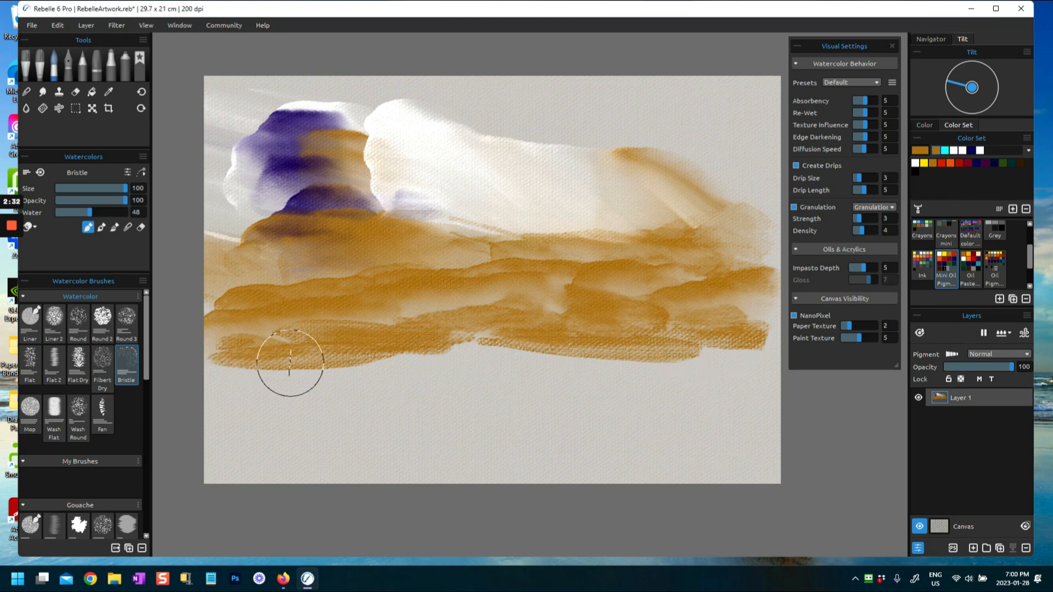
Dry the layer and extend the ochre area to the side edges of the canvas.
click(999, 335)
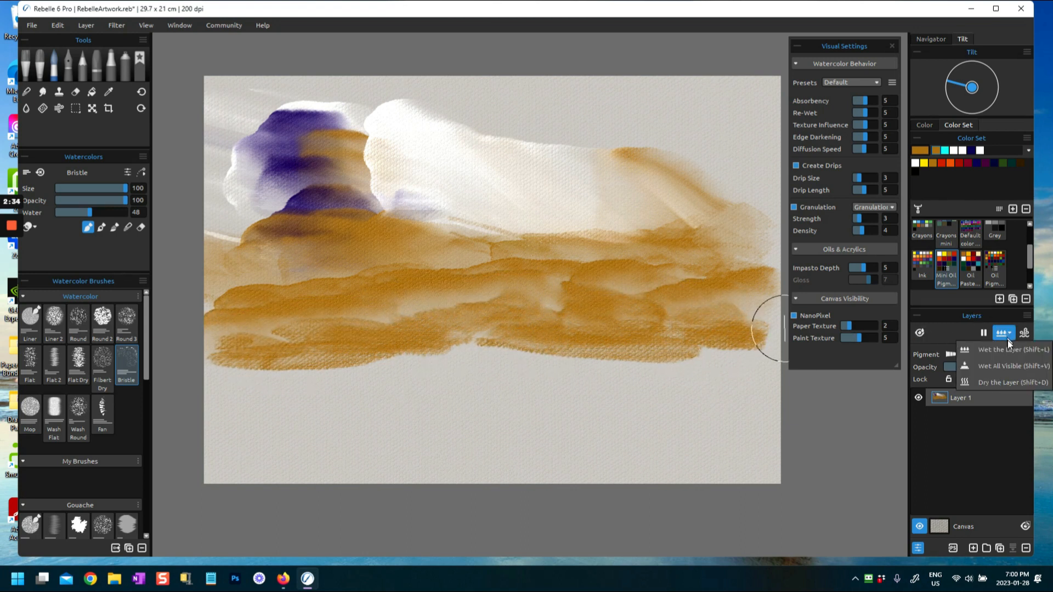
click(999, 381)
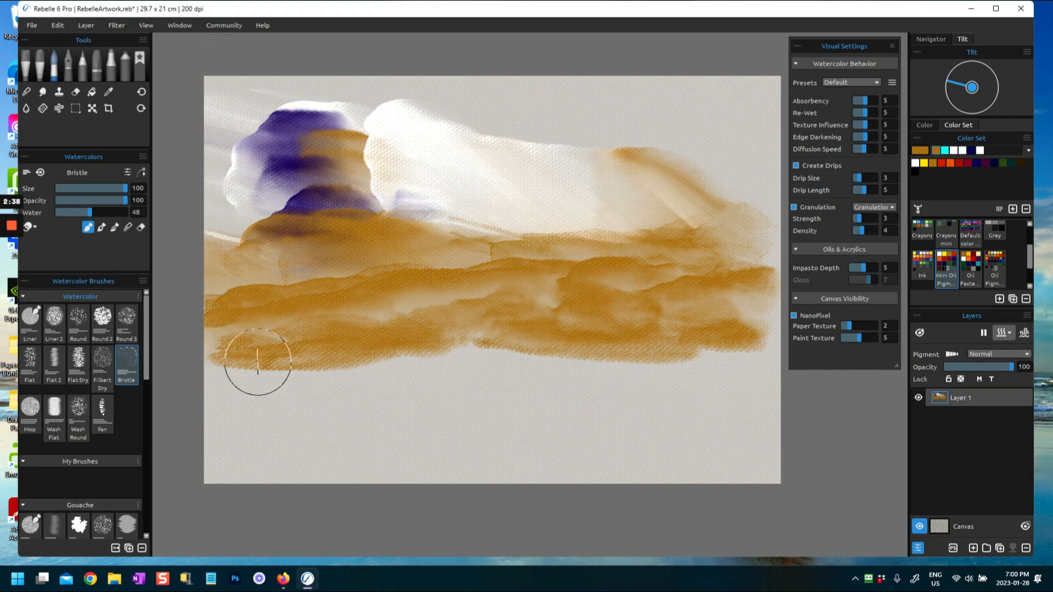
mouse_move(745, 316)
mouse_down()
mouse_move(770, 290)
mouse_move(742, 329)
mouse_up()
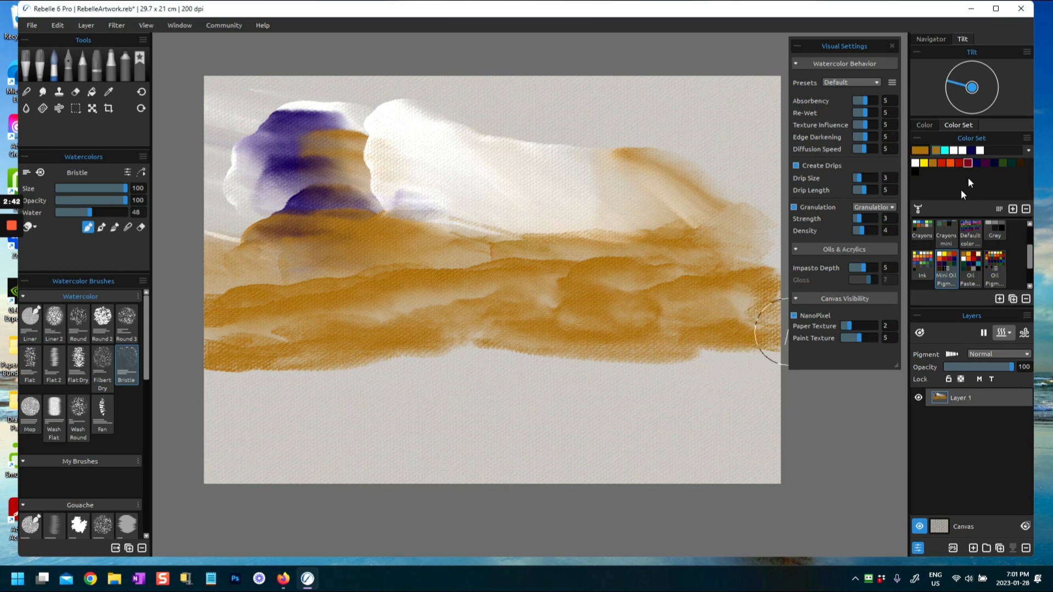
Darken the paint colour to brown (H 36, S 197, V 111) and wet the layer.
click(927, 126)
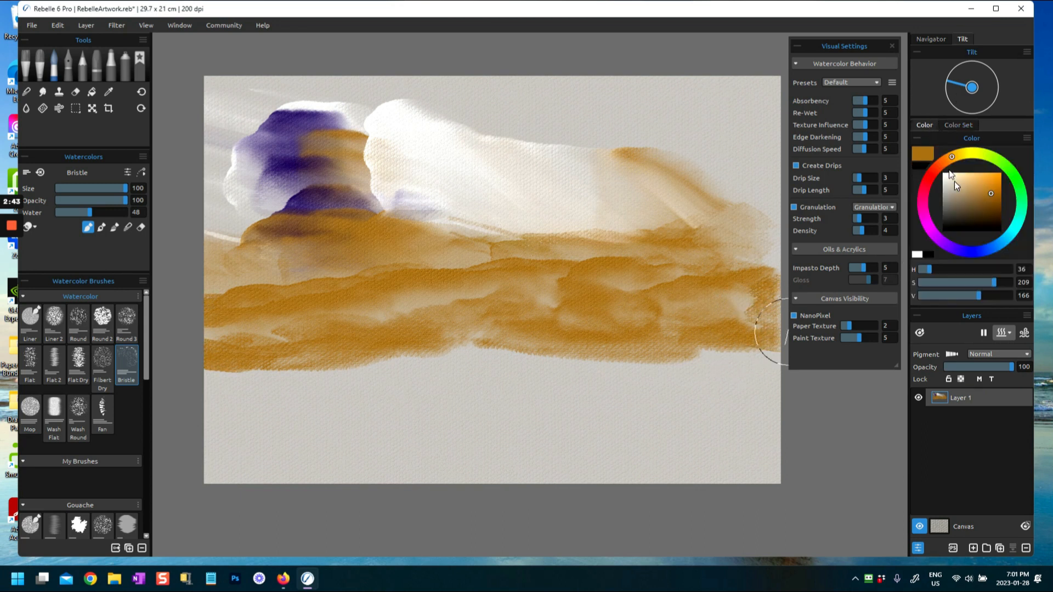
click(990, 203)
drag(991, 205, 988, 206)
click(1009, 333)
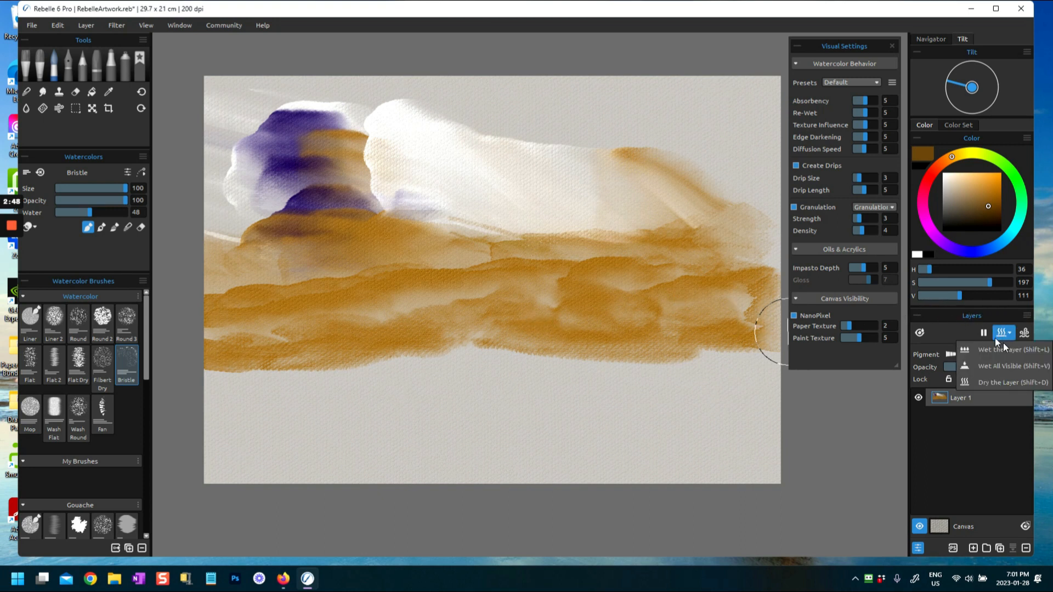
click(1000, 349)
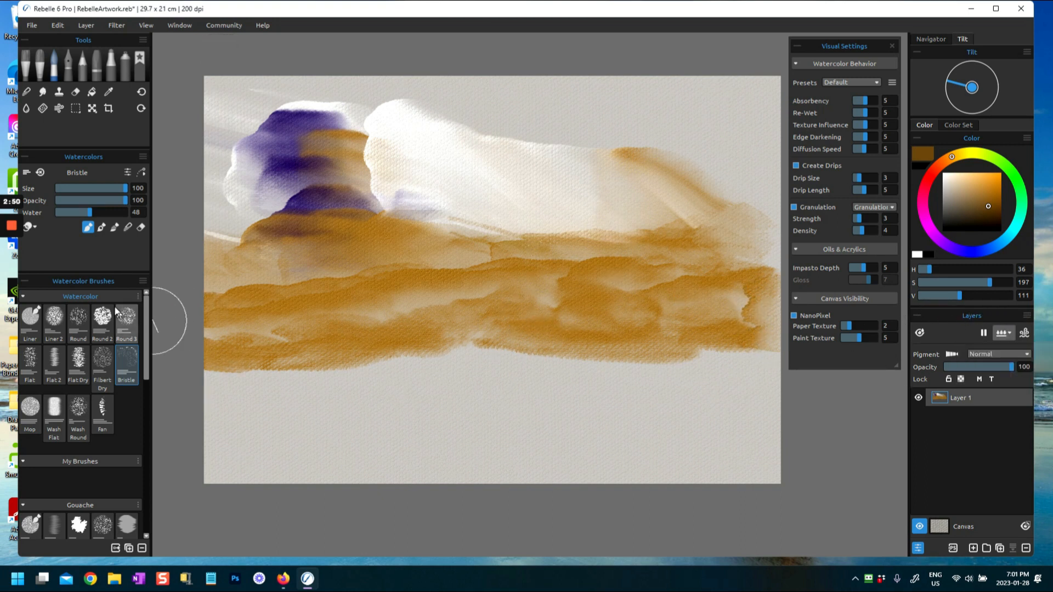
Reduce the brush size to 69 and paint dark brown strokes along the bottom of the ochre area.
drag(116, 189, 116, 196)
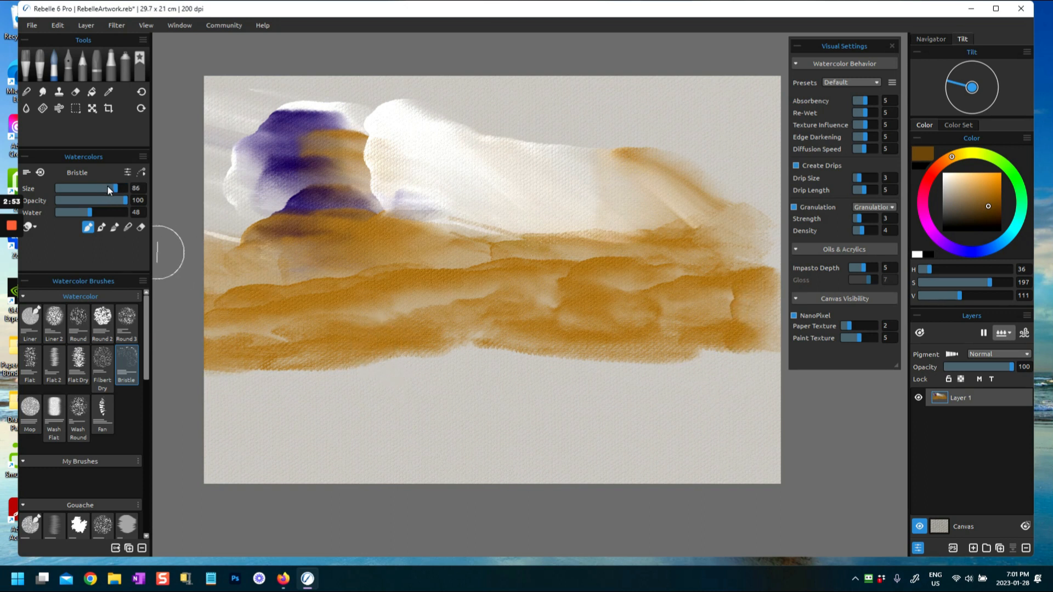
mouse_move(427, 335)
mouse_down()
mouse_move(757, 357)
mouse_move(283, 358)
mouse_move(639, 351)
mouse_up()
drag(444, 349, 607, 344)
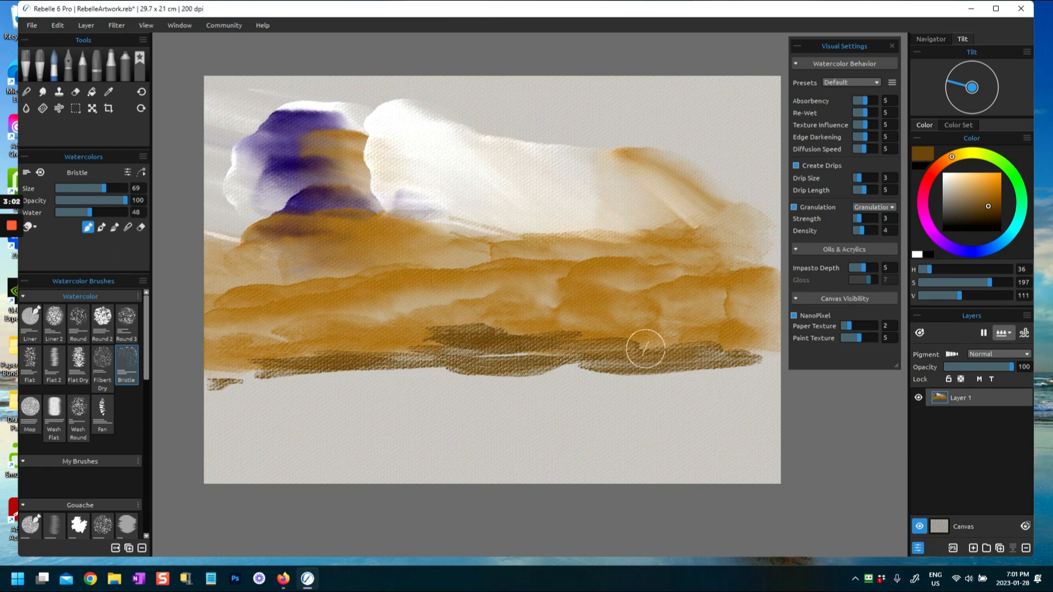
Wet the layer again and extend the brown band to the left and right edges of the canvas.
click(1006, 334)
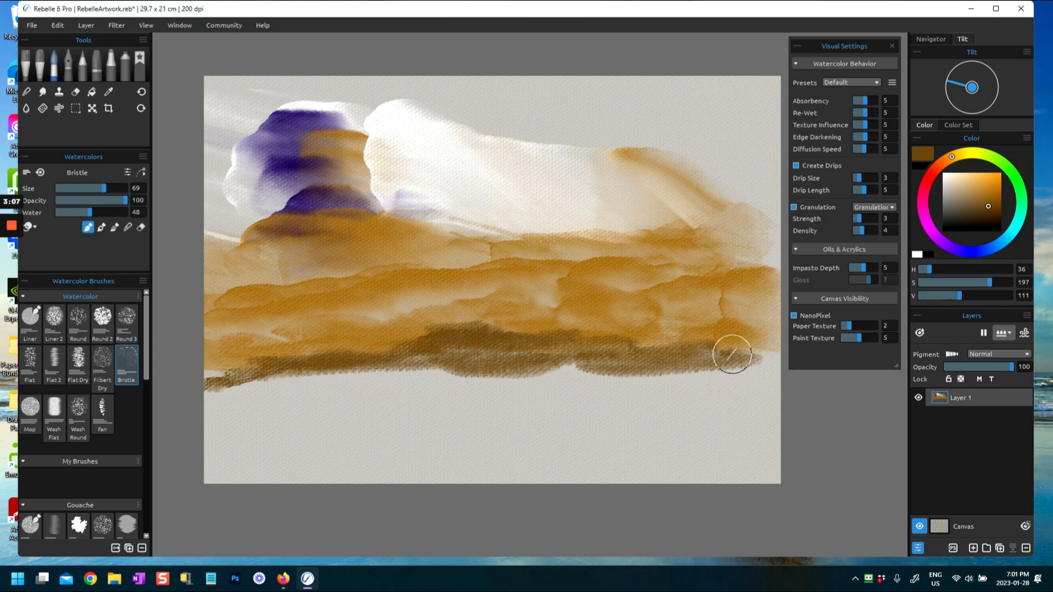
drag(732, 354, 762, 355)
mouse_move(532, 366)
mouse_down()
mouse_move(299, 381)
mouse_move(203, 371)
mouse_up()
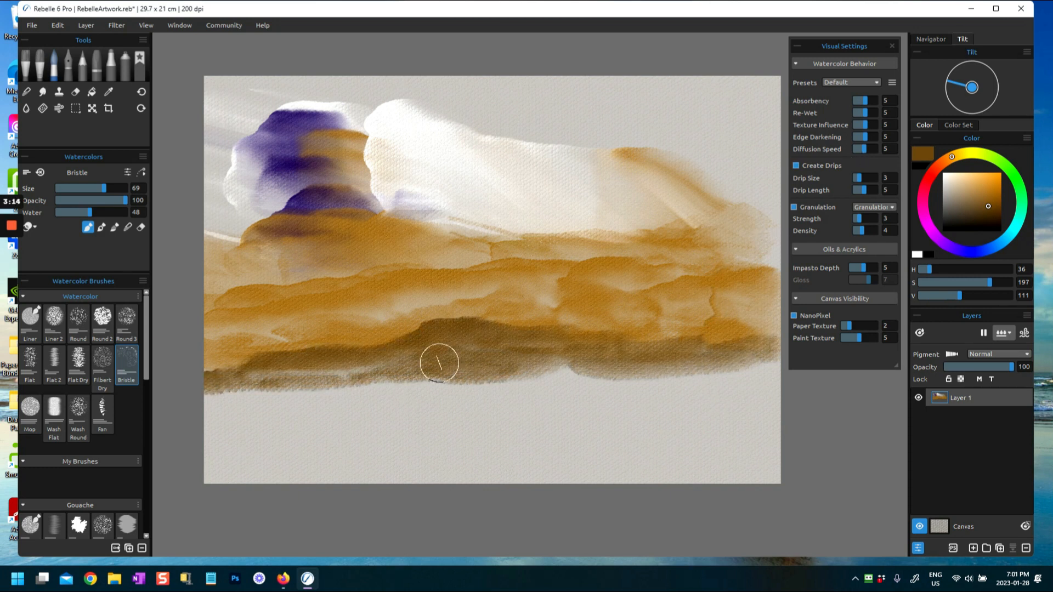
drag(531, 362, 738, 351)
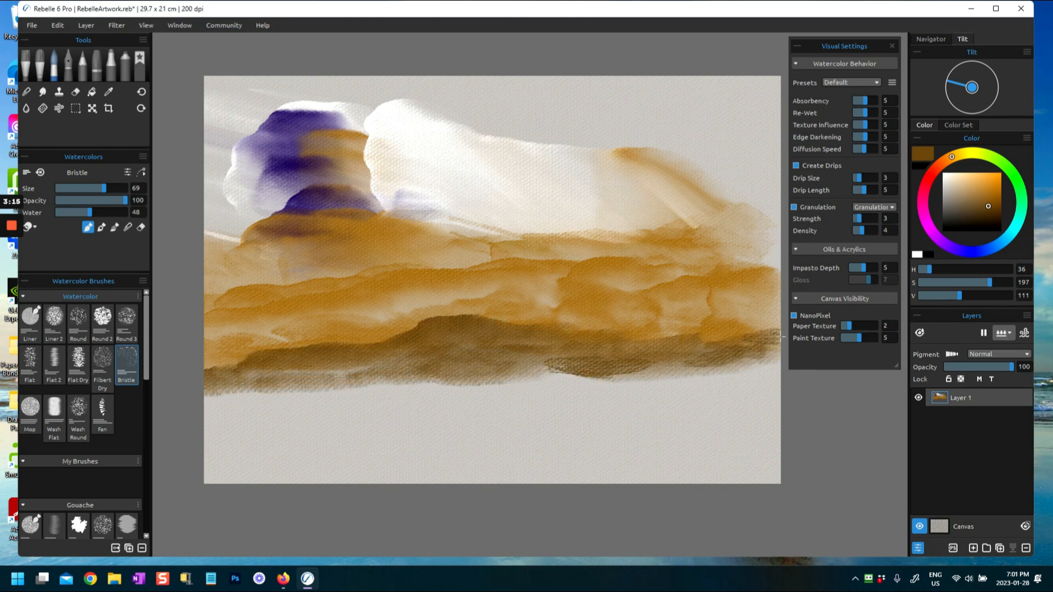
mouse_move(11, 257)
click(11, 276)
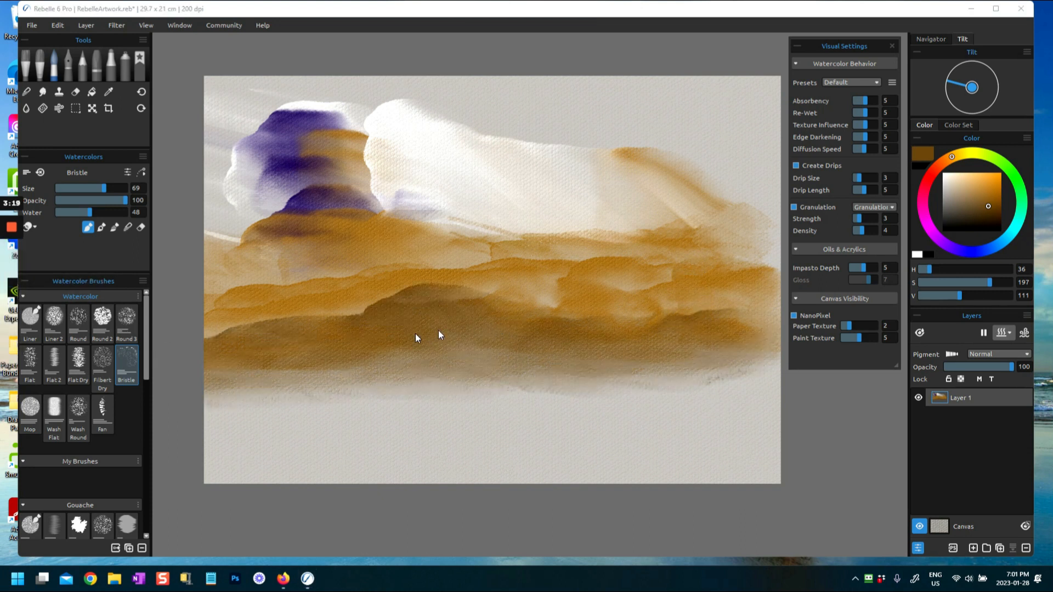
click(307, 579)
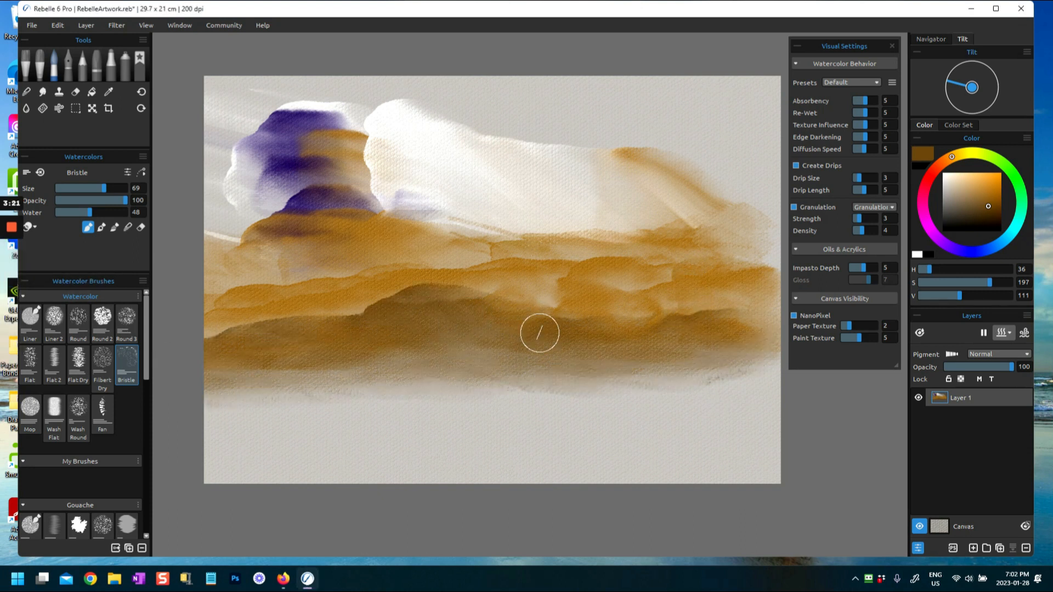
Paint brown ridge strokes on the right side of the band and darken its left end.
drag(603, 327, 640, 331)
drag(712, 306, 640, 330)
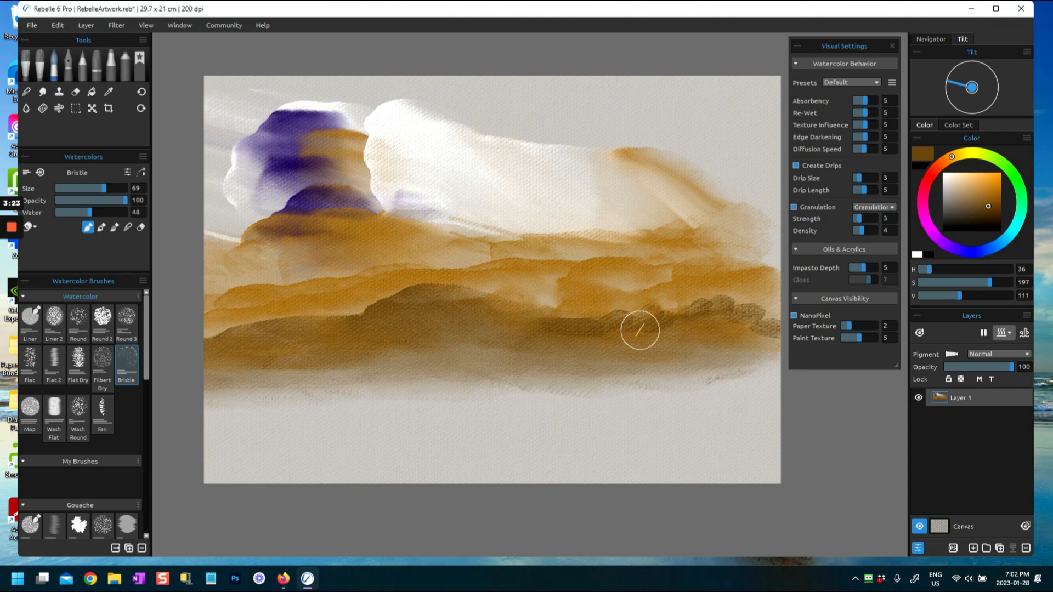
drag(339, 325, 258, 327)
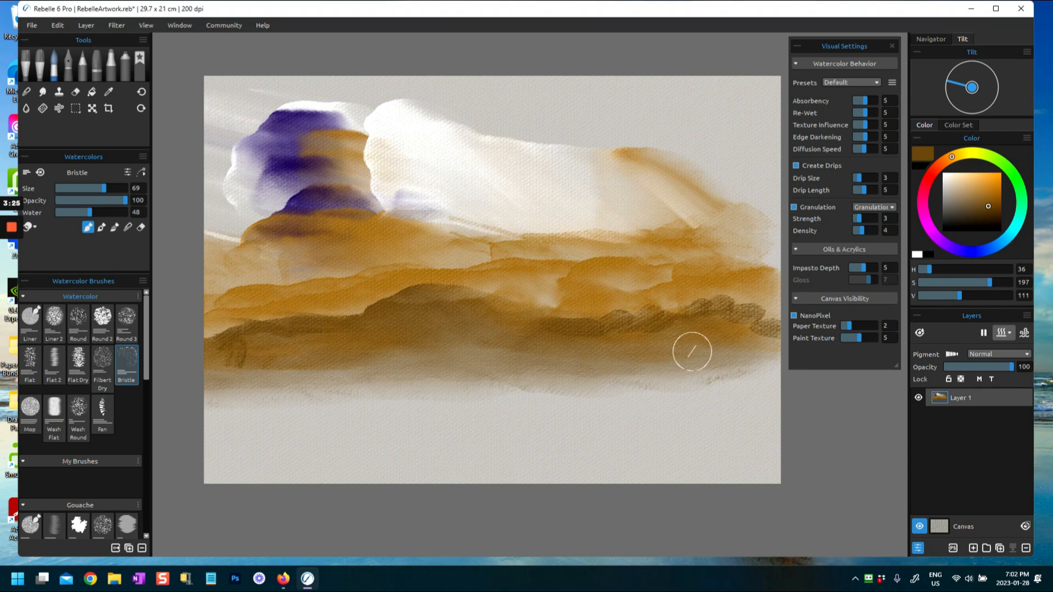
drag(691, 348, 738, 334)
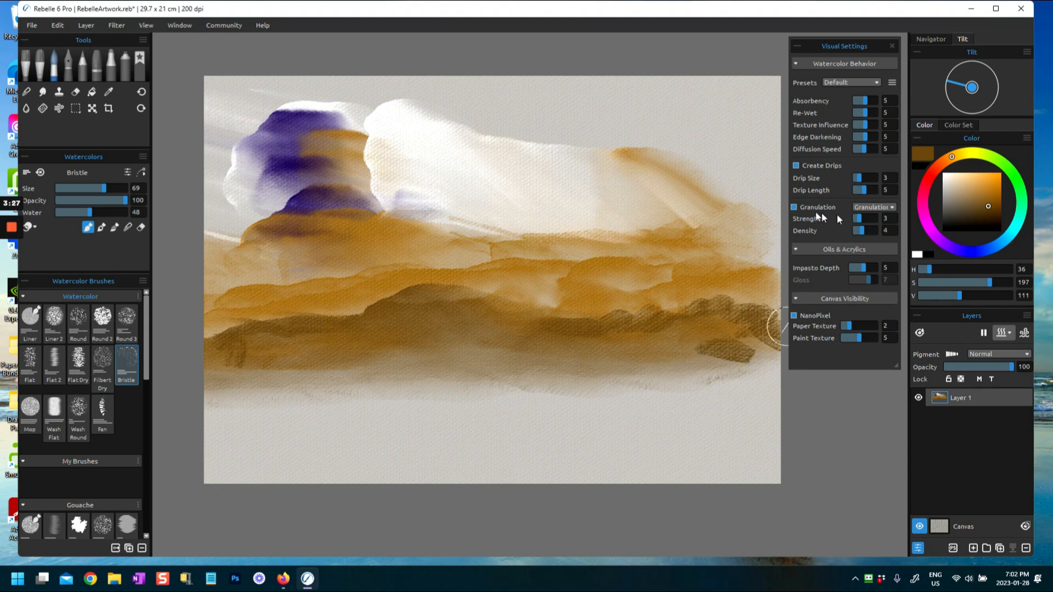
Set the Diffusion Speed to 3 and paint further brown strokes along the ridge at the right edge of the canvas.
click(861, 152)
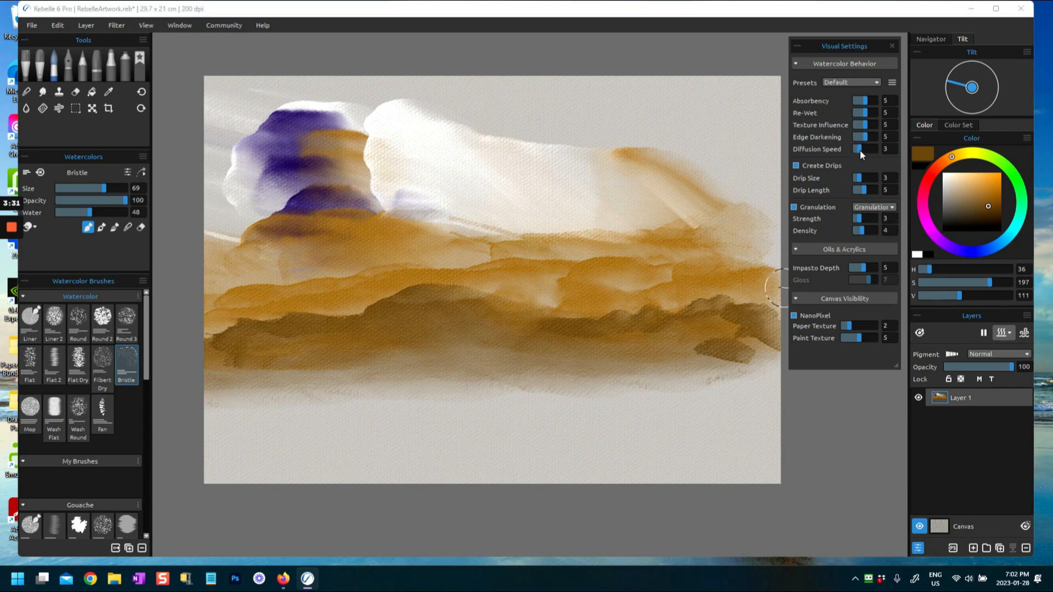
mouse_move(713, 308)
mouse_down()
mouse_move(748, 298)
mouse_move(778, 311)
mouse_up()
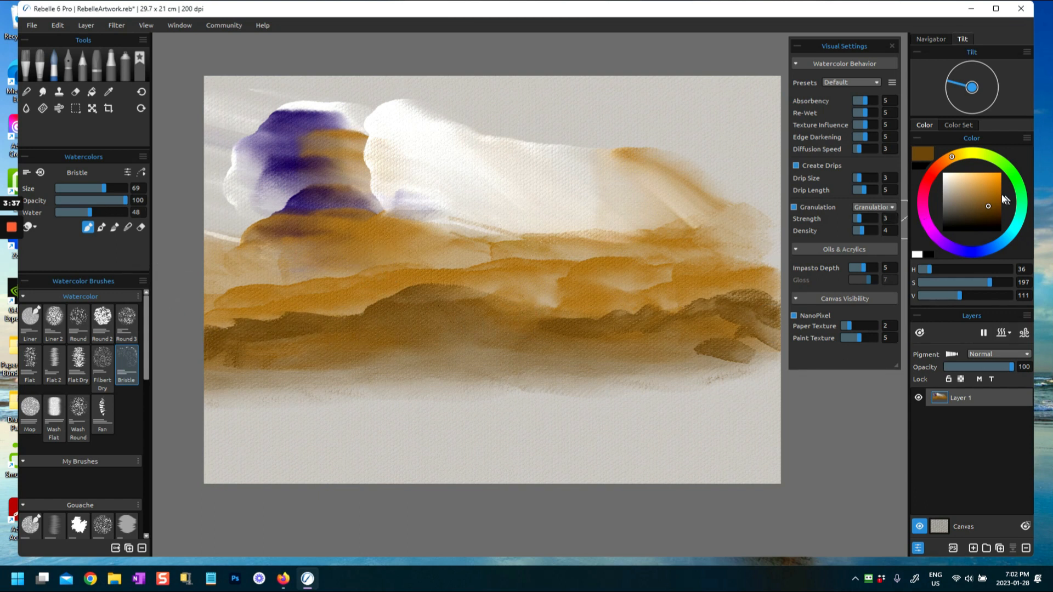
Switch the paint colour to near-white (S 2, V 238) and paint cloud strokes at the upper right and above the central ochre band.
click(943, 176)
mouse_move(622, 221)
mouse_down()
mouse_move(735, 230)
mouse_move(649, 223)
mouse_move(592, 188)
mouse_move(661, 159)
mouse_move(740, 188)
mouse_up()
mouse_move(660, 206)
mouse_down()
mouse_move(736, 169)
mouse_move(700, 212)
mouse_move(762, 251)
mouse_up()
drag(432, 221, 538, 233)
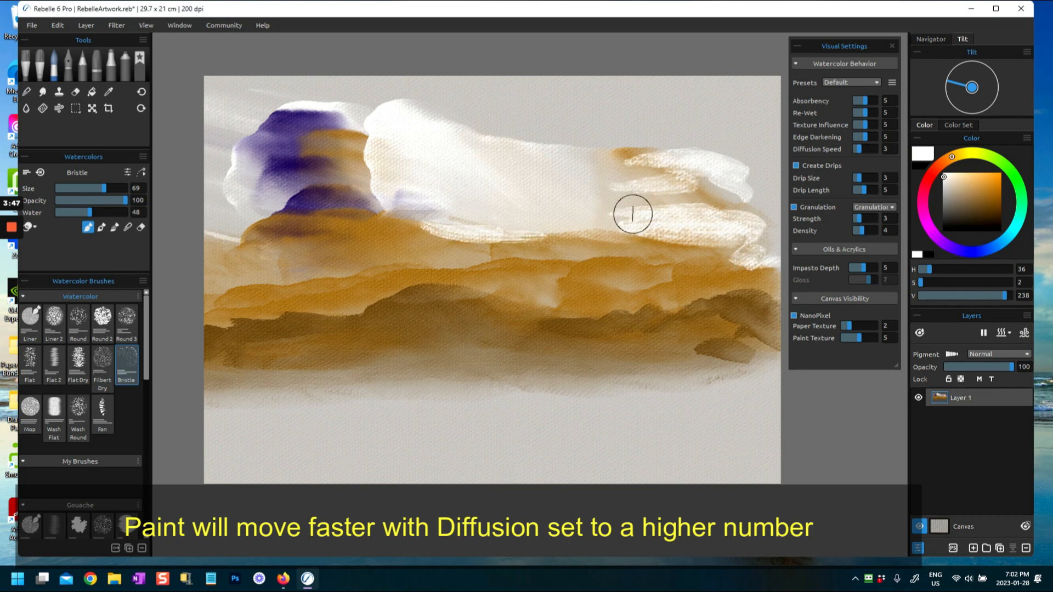
Wet the layer and raise the Diffusion Speed to 6.
click(1006, 333)
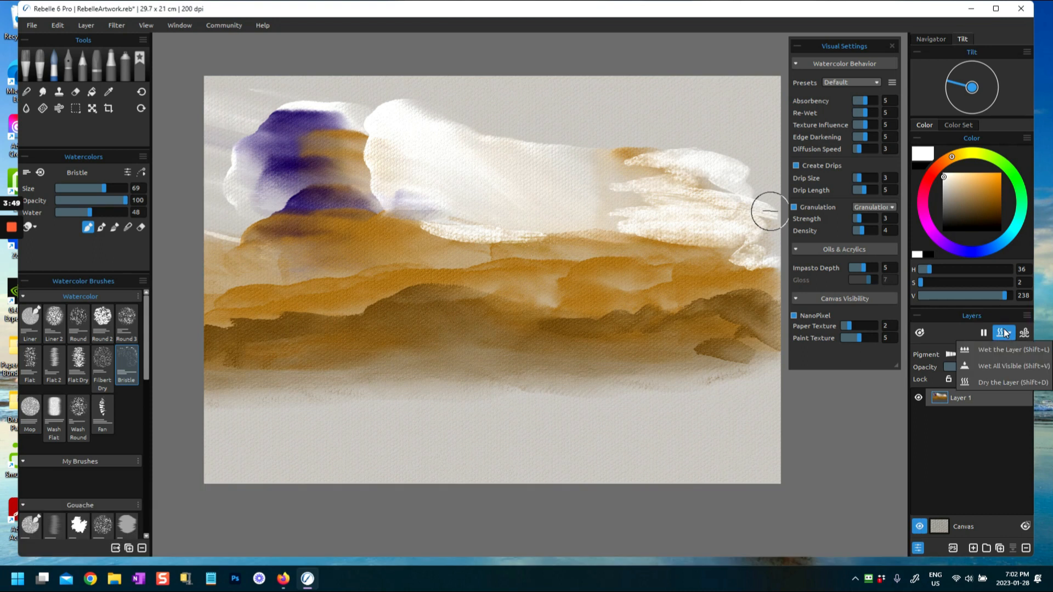
click(1002, 350)
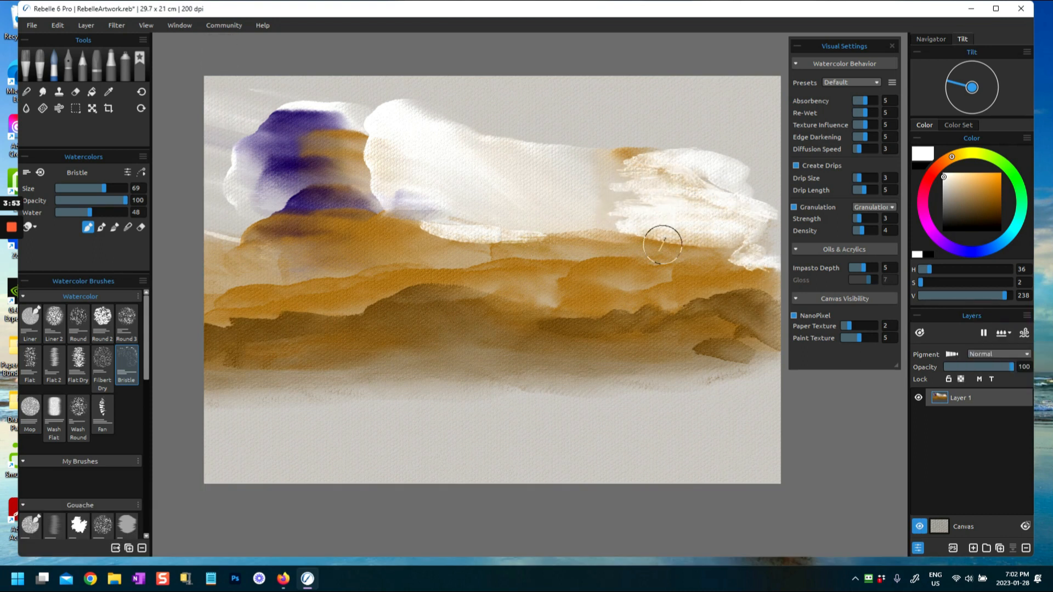
drag(858, 150, 867, 152)
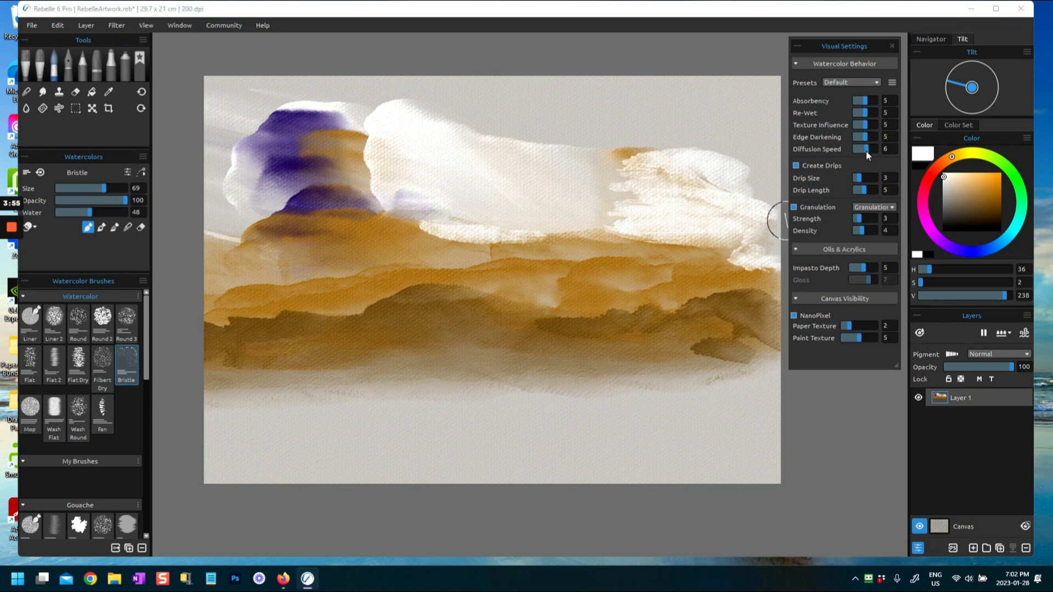
Build up a large white cloud on the right side of the sky and add white strokes at the left edge.
mouse_move(743, 242)
mouse_down()
mouse_move(779, 245)
mouse_move(735, 207)
mouse_move(777, 181)
mouse_up()
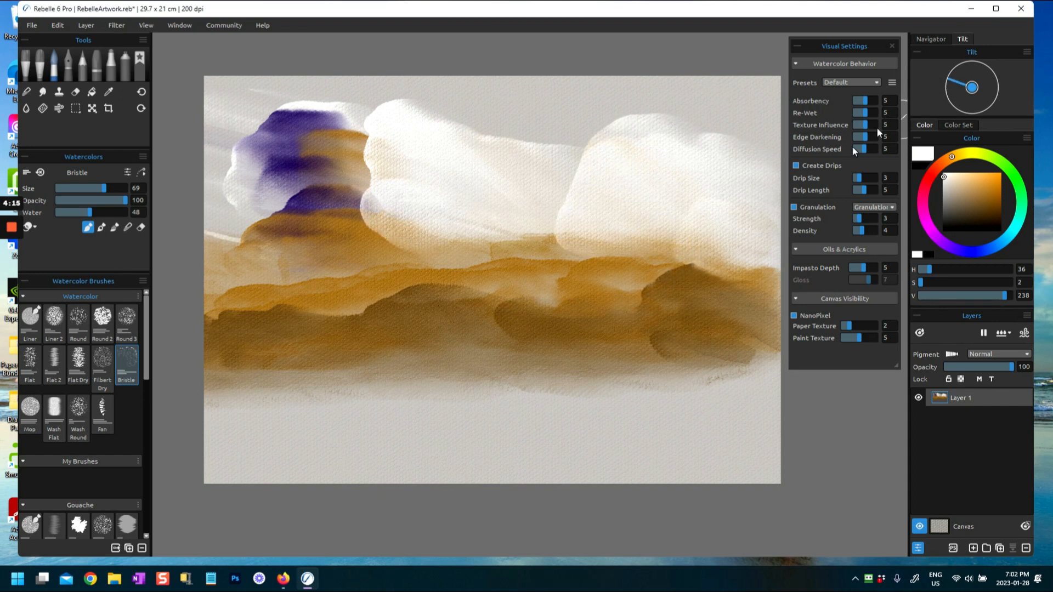
mouse_move(214, 239)
mouse_down()
mouse_move(235, 226)
mouse_move(198, 230)
mouse_move(263, 228)
mouse_move(209, 211)
mouse_move(237, 195)
mouse_up()
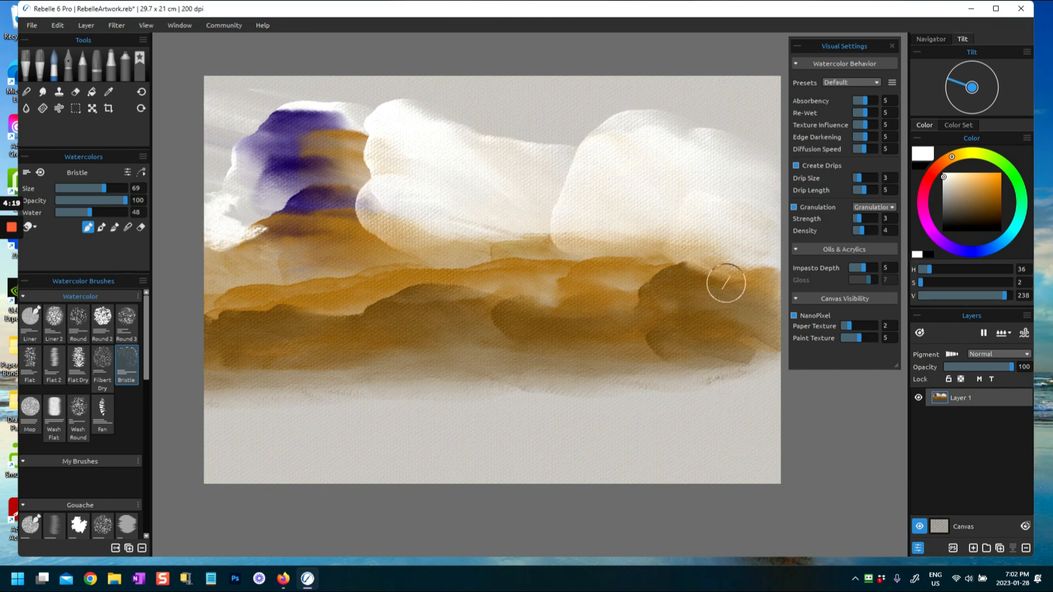
Dry the layer and turn on Pigment colour mixing for Layer 1.
click(999, 333)
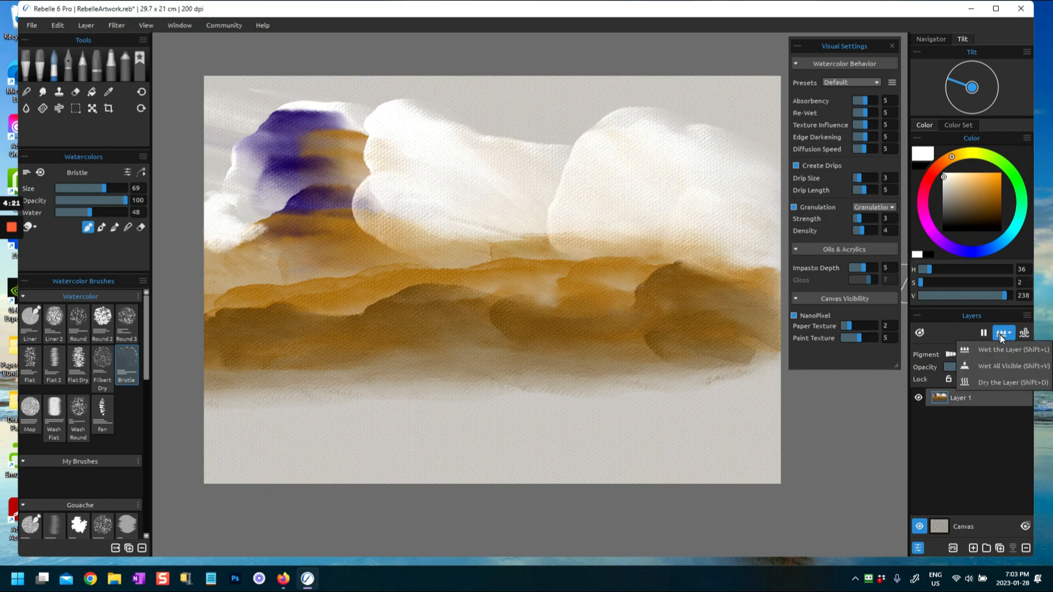
click(999, 383)
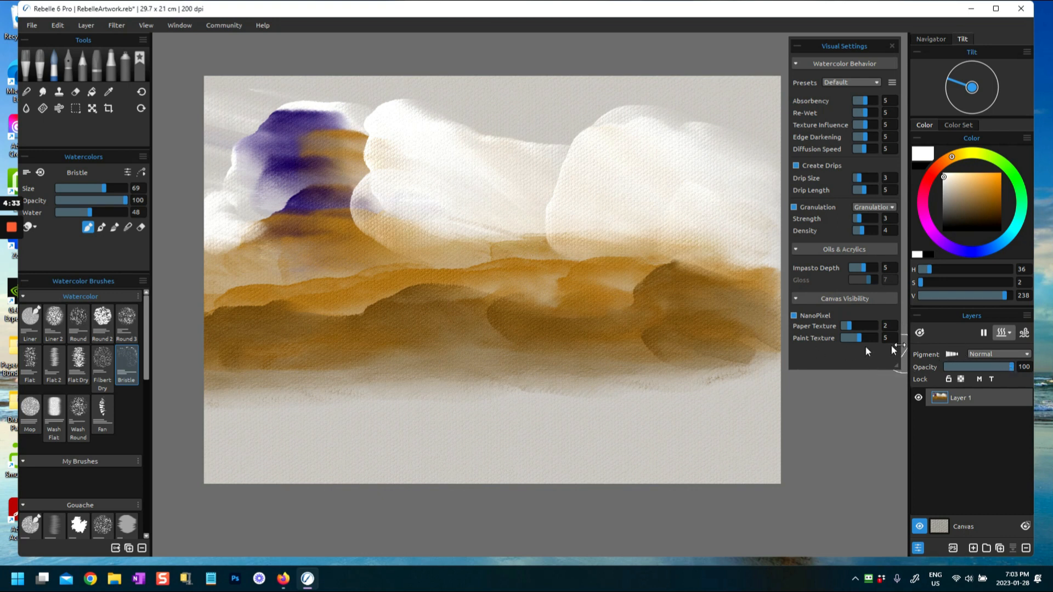
click(952, 354)
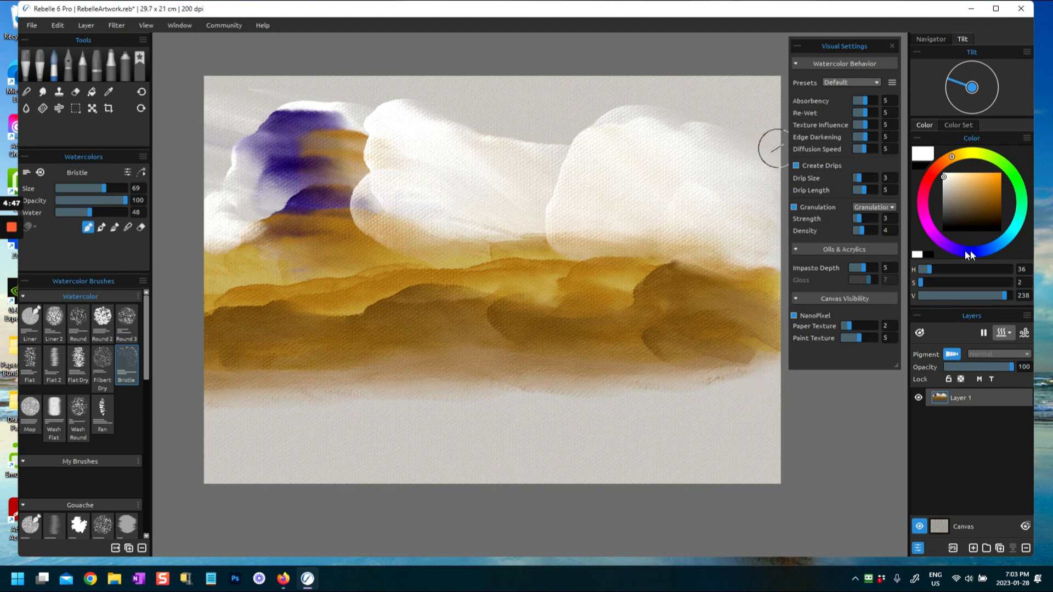
Pick a deep purple (H 277, S 202, V 118), wet the layer and paint it down the near side of the right-hand cloud.
click(928, 224)
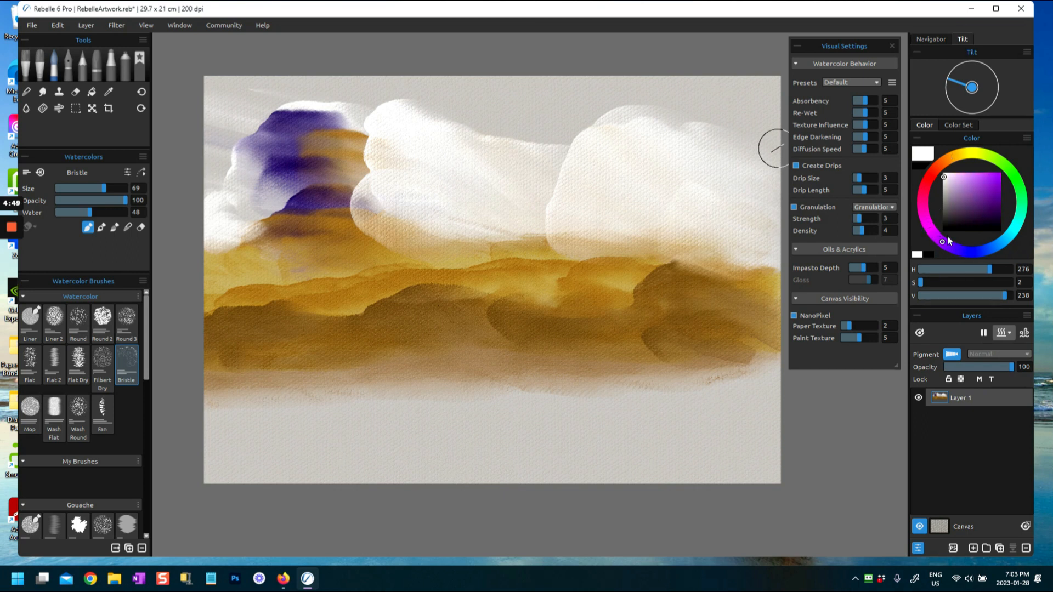
drag(982, 207, 993, 203)
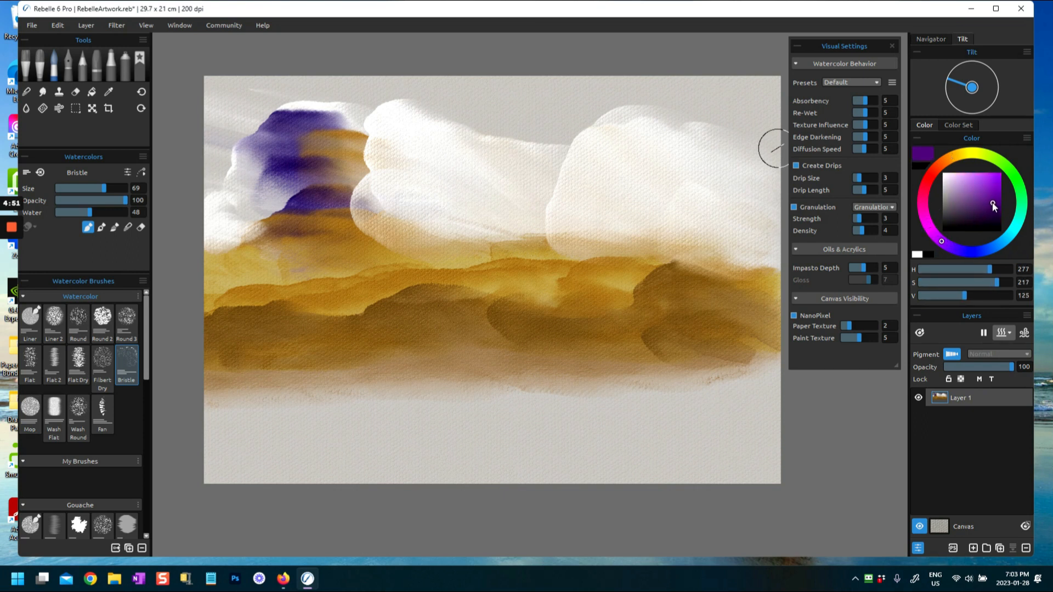
click(1002, 332)
click(998, 350)
mouse_move(533, 236)
mouse_down()
mouse_move(603, 236)
mouse_move(548, 241)
mouse_up()
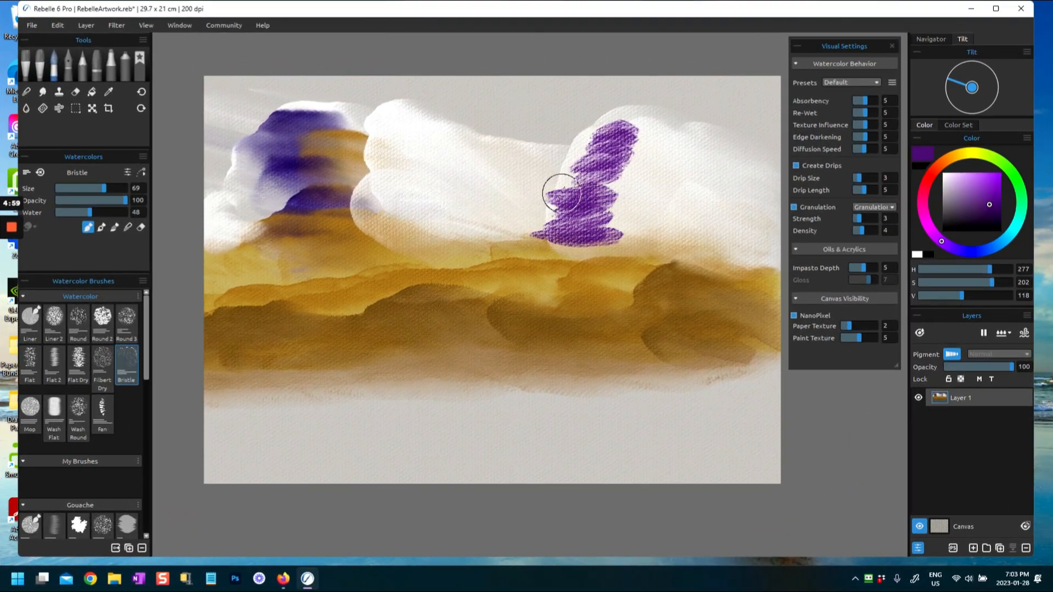
mouse_move(561, 193)
mouse_down()
mouse_move(607, 147)
mouse_move(658, 136)
mouse_up()
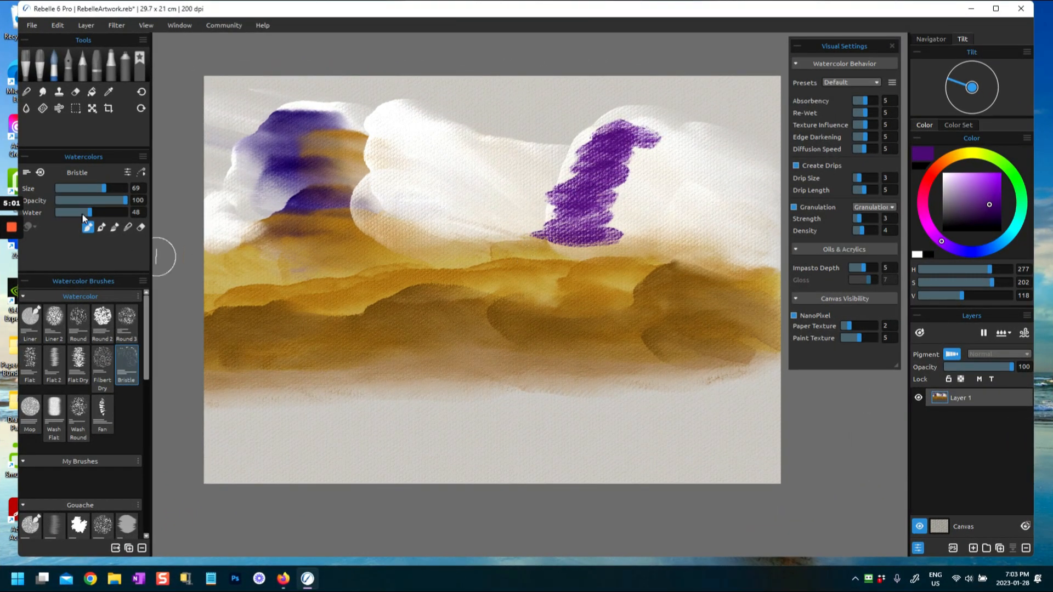
Raise the brush Water to 70 and extend the purple cloud rightward, including strokes in a pale greyed purple (S 53, V 171).
drag(90, 213, 104, 212)
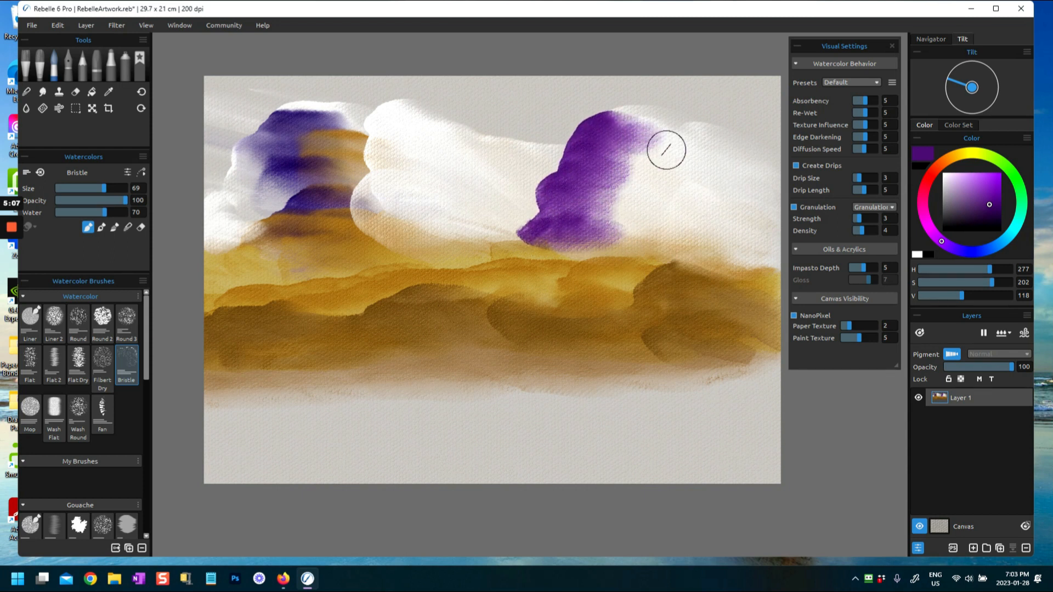
drag(629, 180, 662, 181)
drag(628, 194, 675, 195)
drag(983, 188, 955, 192)
mouse_move(610, 226)
mouse_down()
mouse_move(651, 227)
mouse_move(637, 212)
mouse_move(647, 197)
mouse_move(625, 189)
mouse_move(630, 140)
mouse_move(656, 120)
mouse_move(609, 230)
mouse_move(652, 225)
mouse_up()
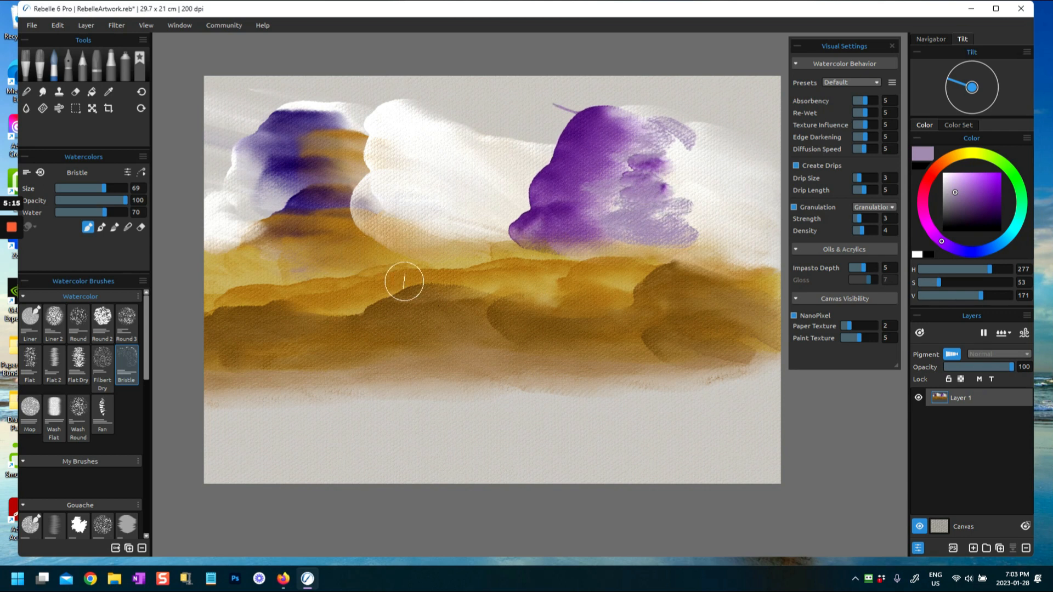
Paint light violet (S 156, V 202) at the canvas's left edge, with dark purple sampled from the left mound brushed around it.
click(979, 185)
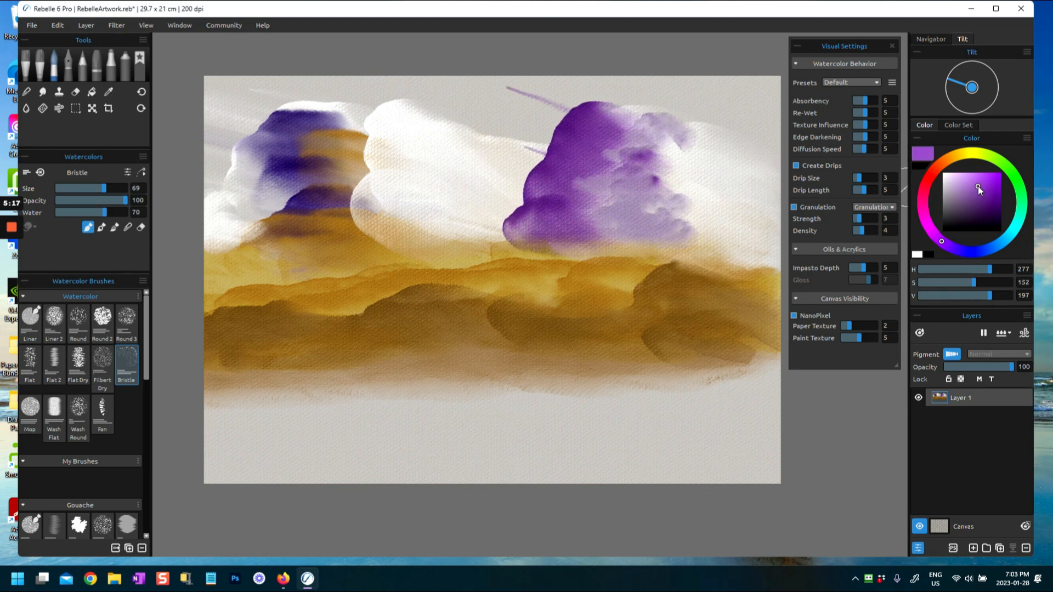
drag(244, 222, 236, 233)
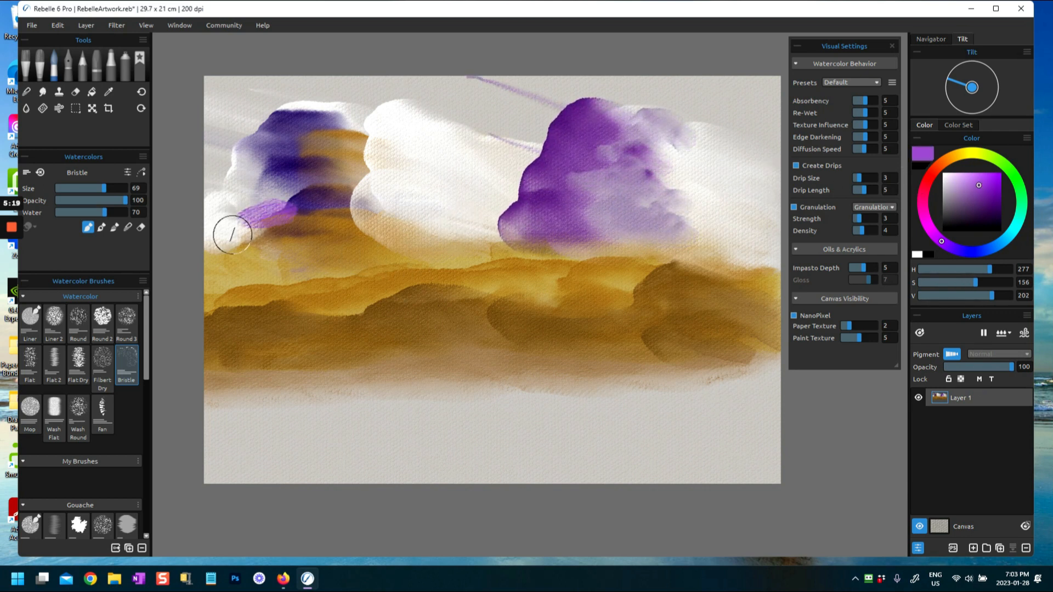
key(alt)
alt+click(307, 192)
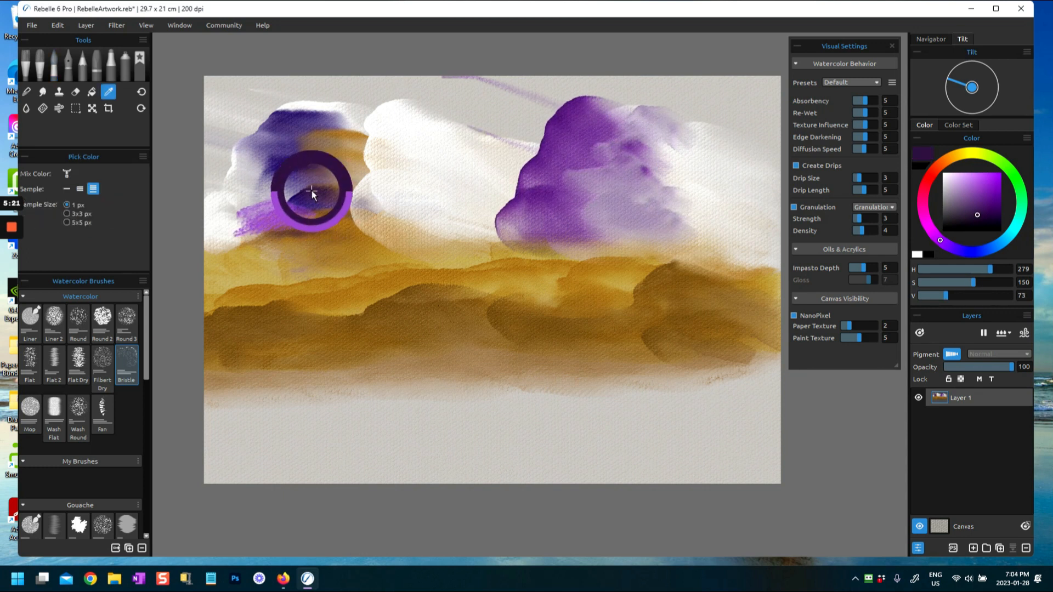
mouse_move(282, 198)
mouse_down()
mouse_move(219, 227)
mouse_move(252, 235)
mouse_move(211, 249)
mouse_move(211, 235)
mouse_up()
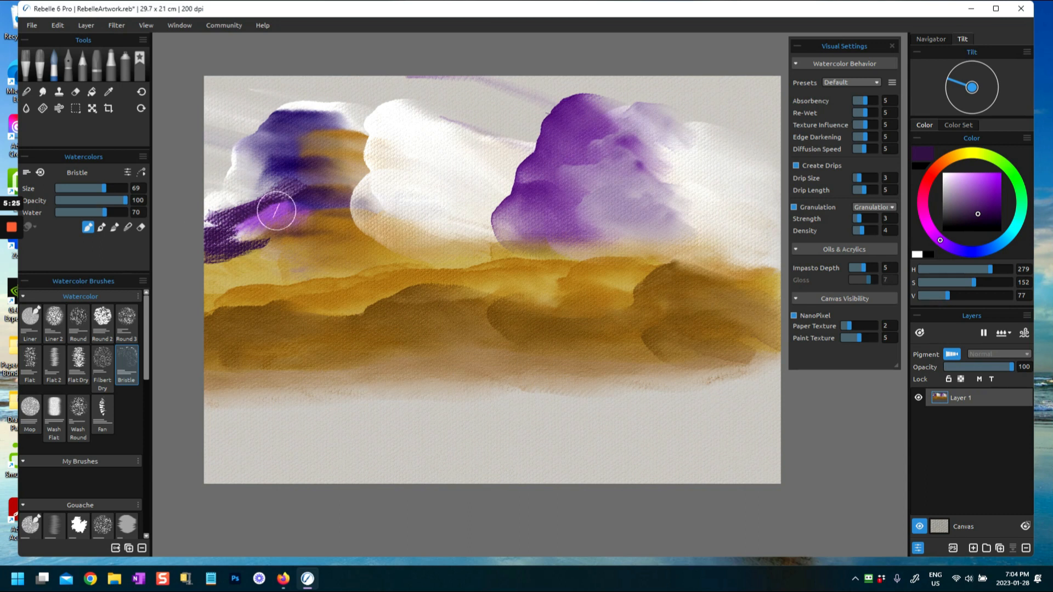
Sample off-white from the right cloud, brush it over the purple cloud and the middle white cloud, and dry the layer.
alt+click(708, 195)
mouse_move(708, 196)
mouse_down()
mouse_move(733, 162)
mouse_move(640, 154)
mouse_move(617, 139)
mouse_move(682, 128)
mouse_up()
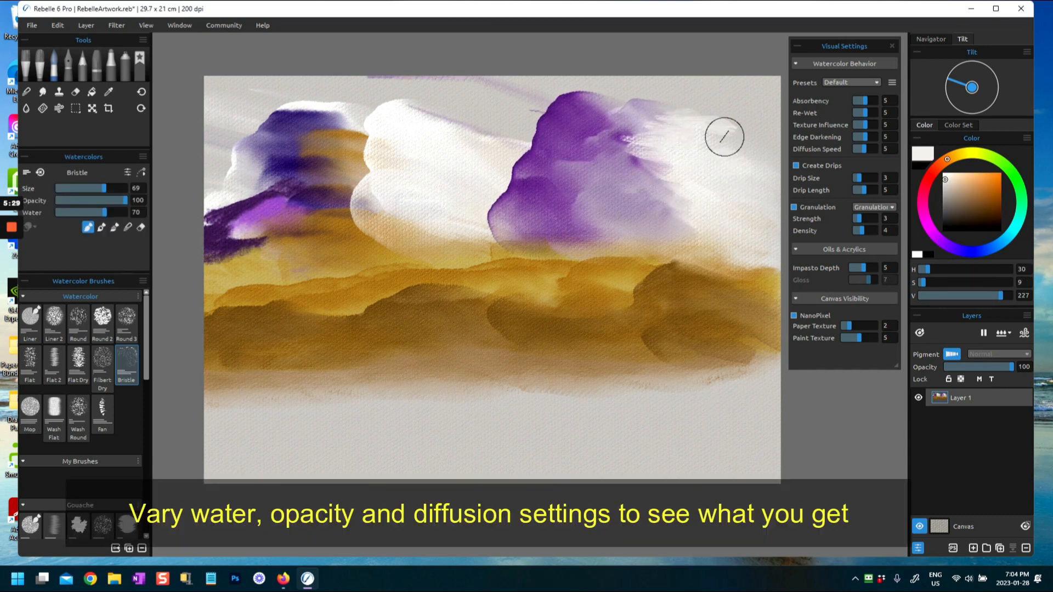
mouse_move(356, 224)
mouse_down()
mouse_move(488, 238)
mouse_move(415, 216)
mouse_move(373, 182)
mouse_move(406, 167)
mouse_move(451, 159)
mouse_up()
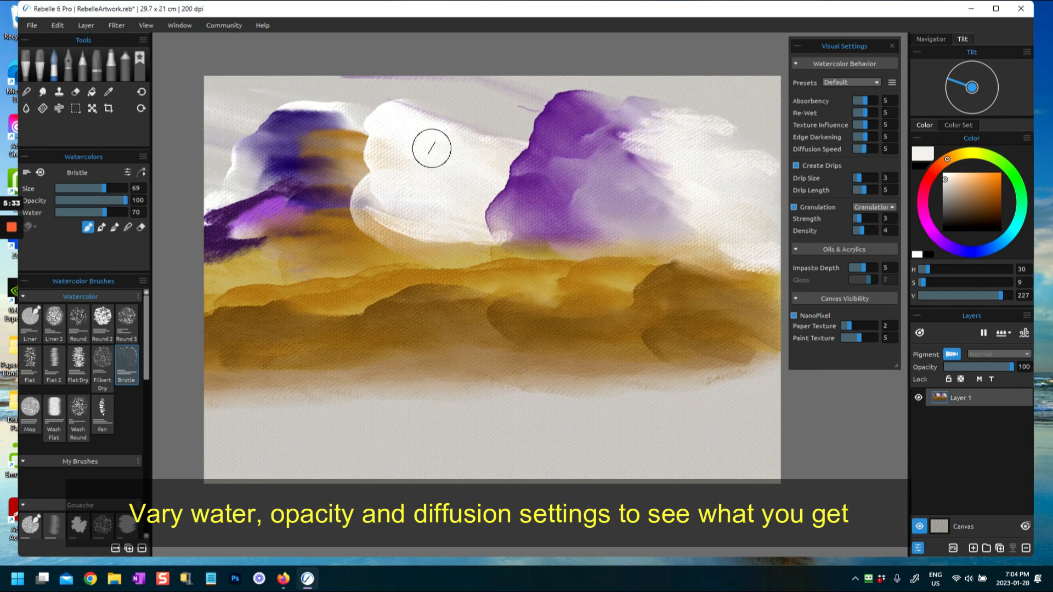
mouse_move(655, 200)
mouse_down()
mouse_move(613, 209)
mouse_move(496, 112)
mouse_move(579, 135)
mouse_move(564, 142)
mouse_move(588, 119)
mouse_up()
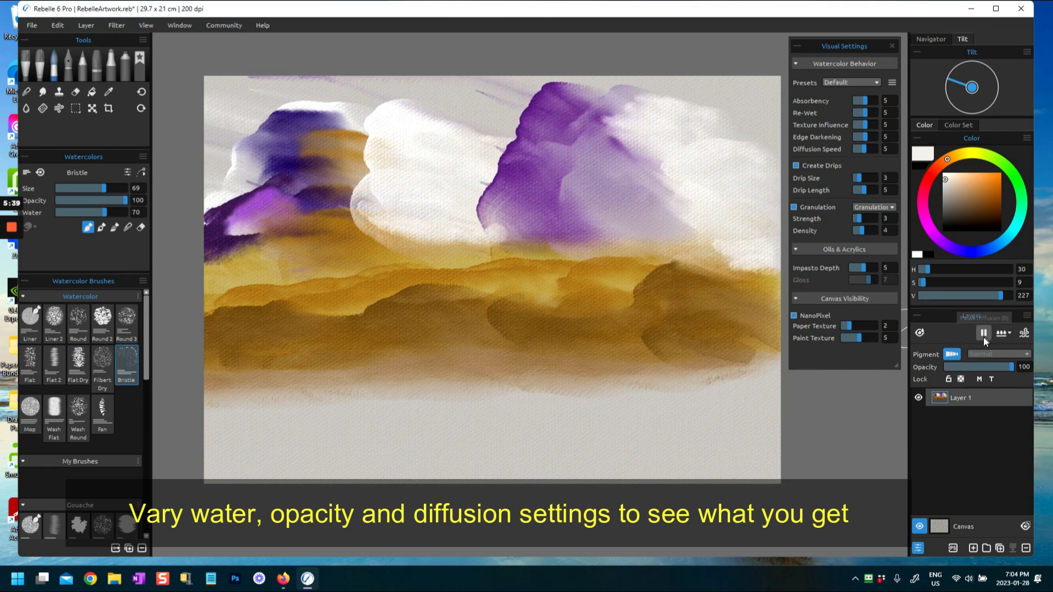
click(998, 338)
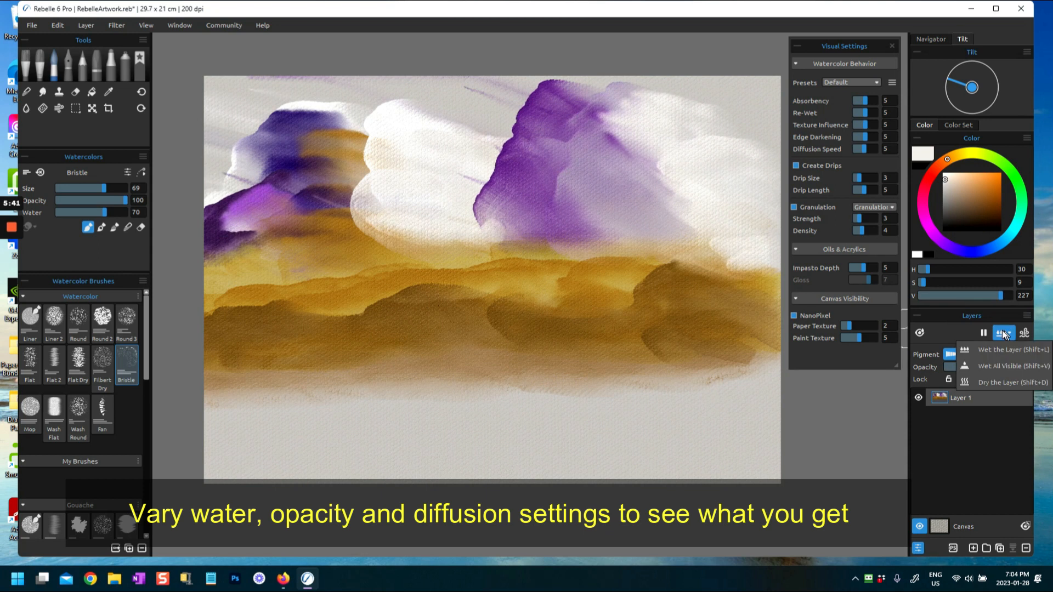
click(991, 384)
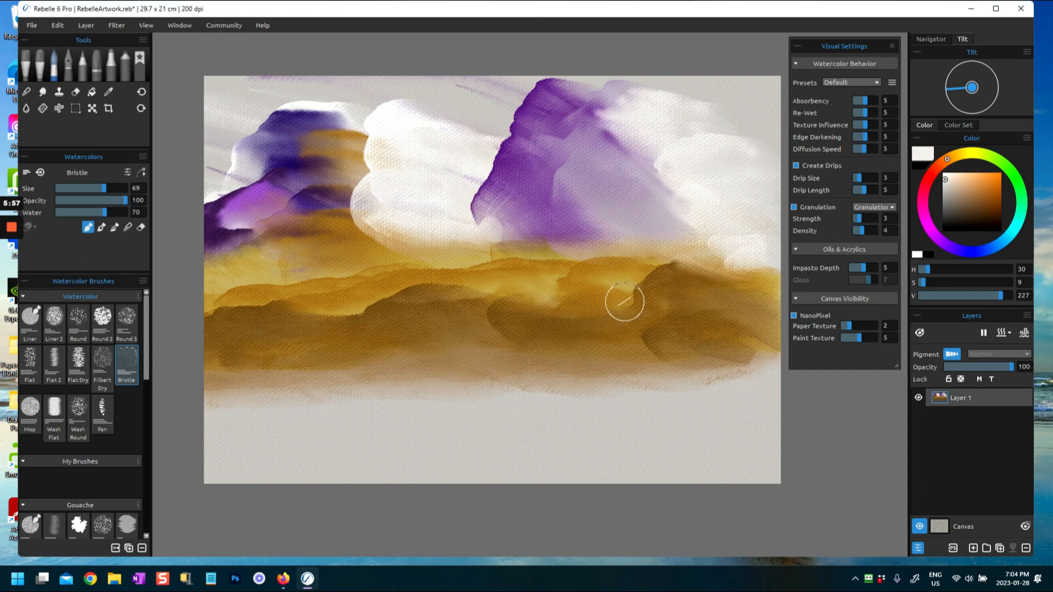
Choose a brown from the Color Set and paint horizontal strokes across the canvas along the lower edge of the hills.
click(965, 125)
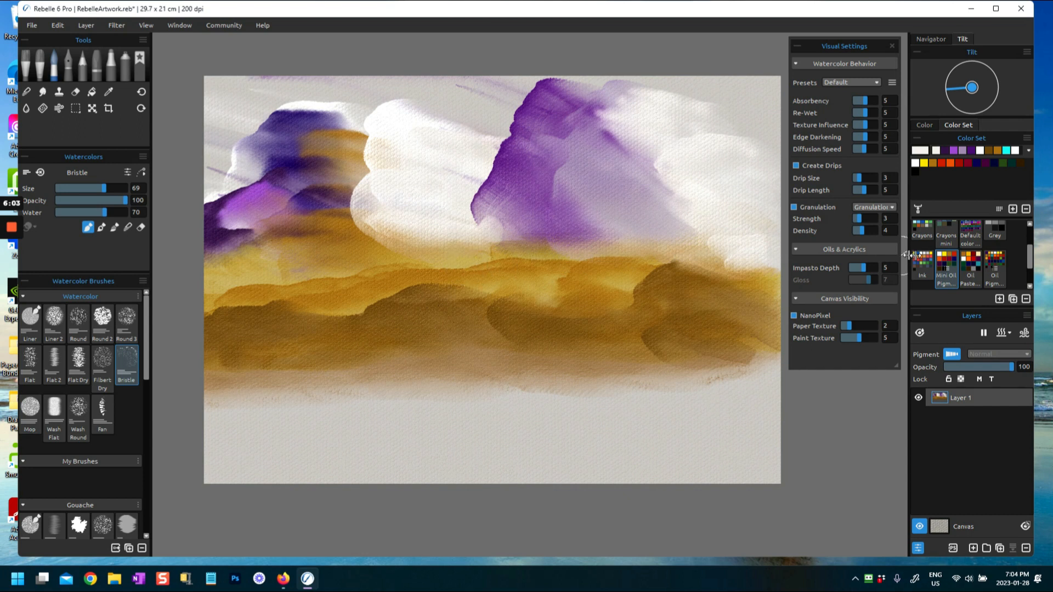
click(934, 163)
click(990, 150)
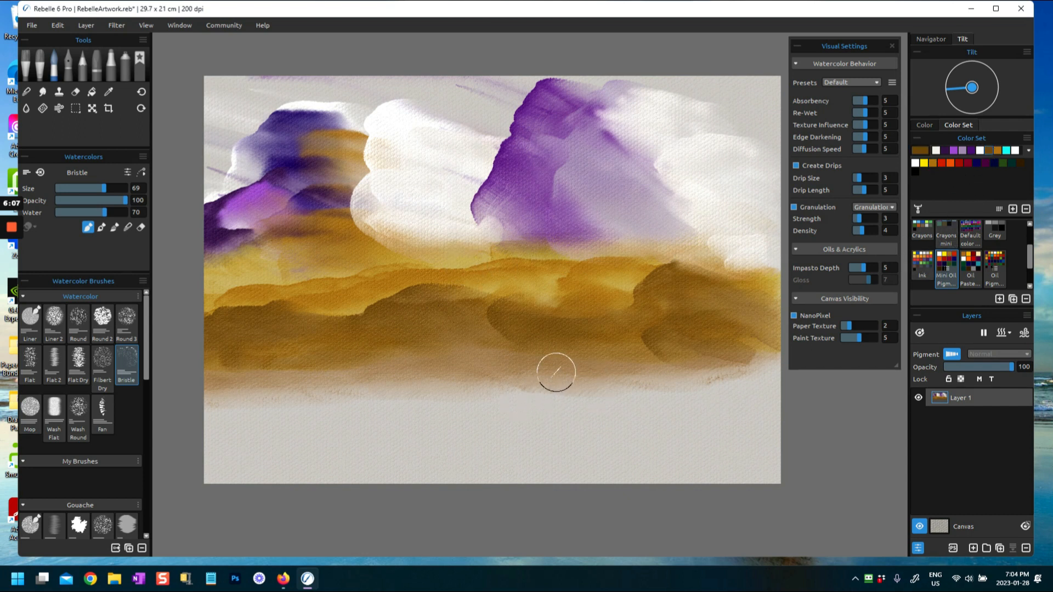
drag(570, 376, 659, 373)
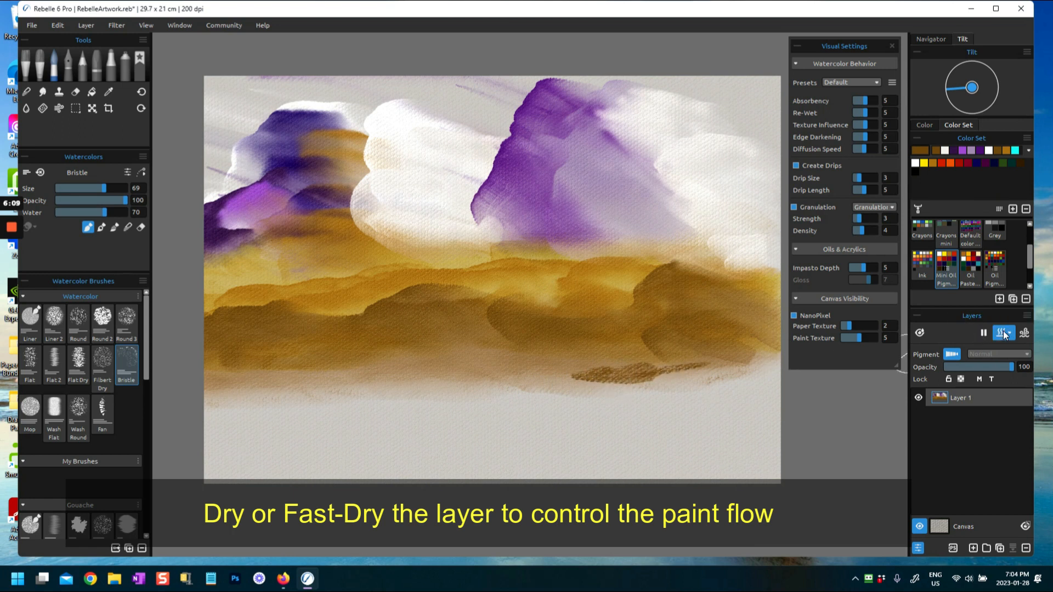
click(983, 333)
mouse_move(593, 383)
mouse_down()
mouse_move(734, 377)
mouse_move(241, 406)
mouse_move(248, 393)
mouse_move(318, 387)
mouse_move(331, 397)
mouse_move(709, 373)
mouse_up()
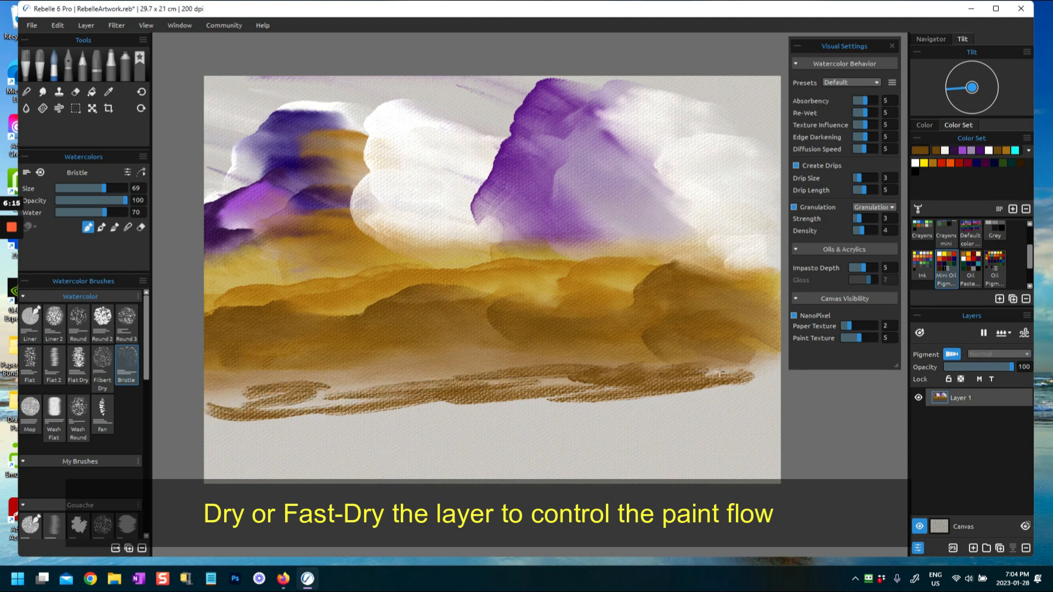
Choose orange from the Color Set, dry the layer to stop the brown flowing, and wet the layer again.
click(950, 163)
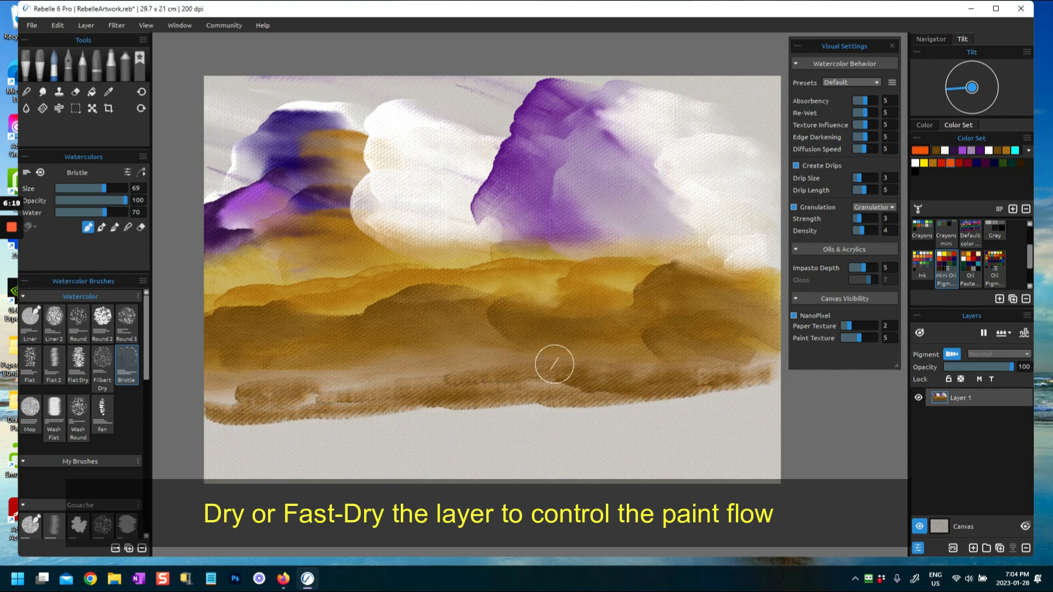
click(1002, 332)
click(998, 383)
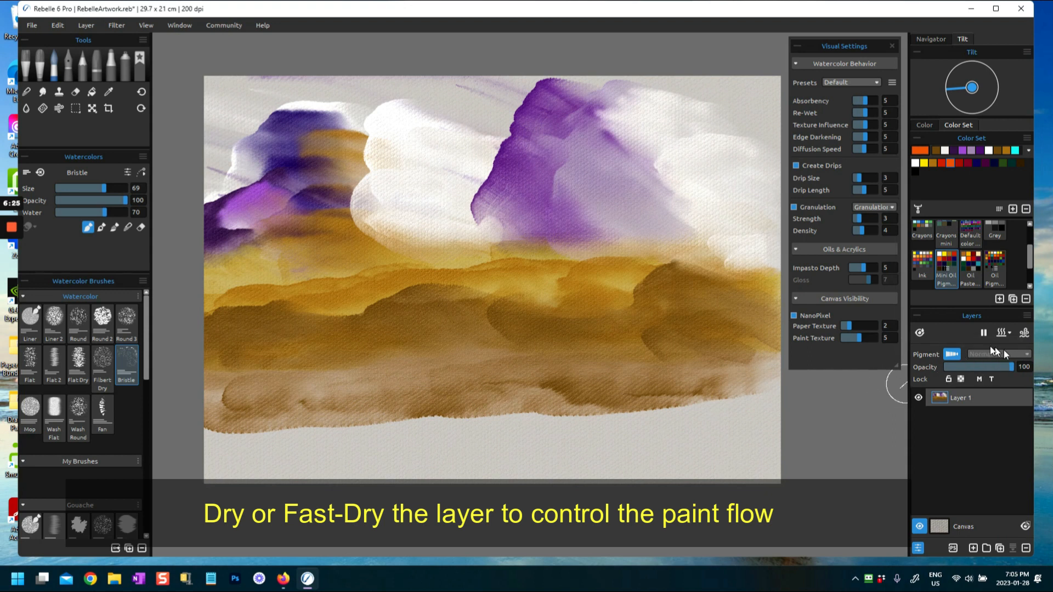
click(1002, 333)
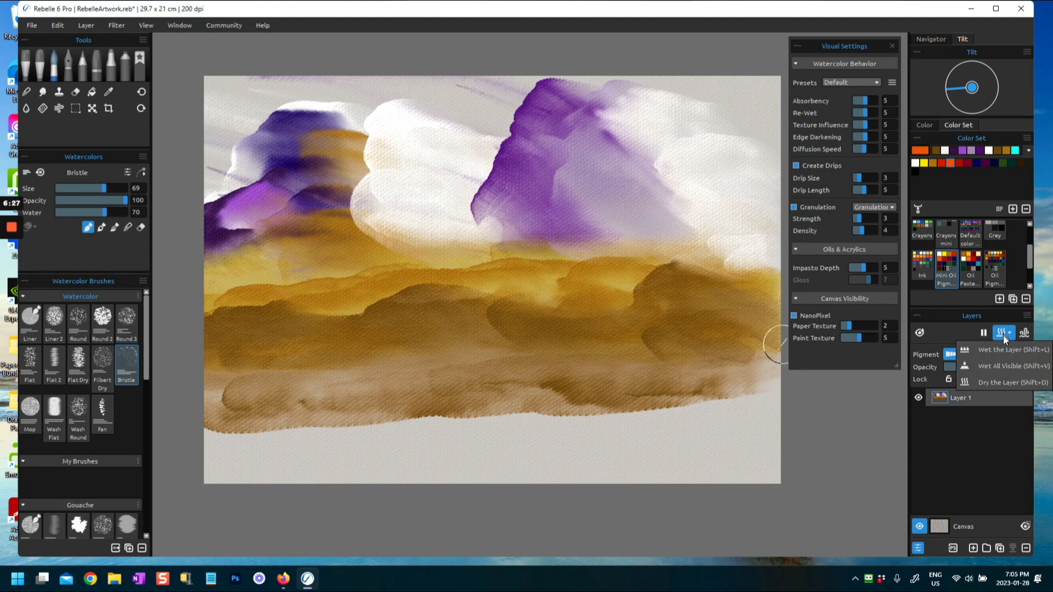
click(1001, 349)
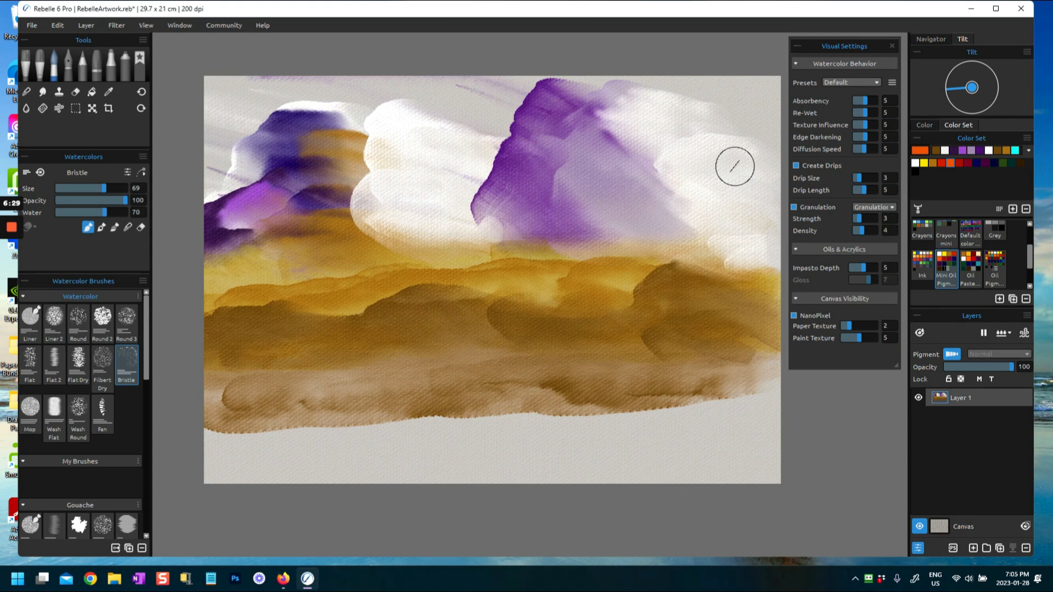
Paint orange patches on both sides of the lower brown band at Diffusion Speed 2, adding a lower-left stroke at Diffusion Speed 5.
click(862, 152)
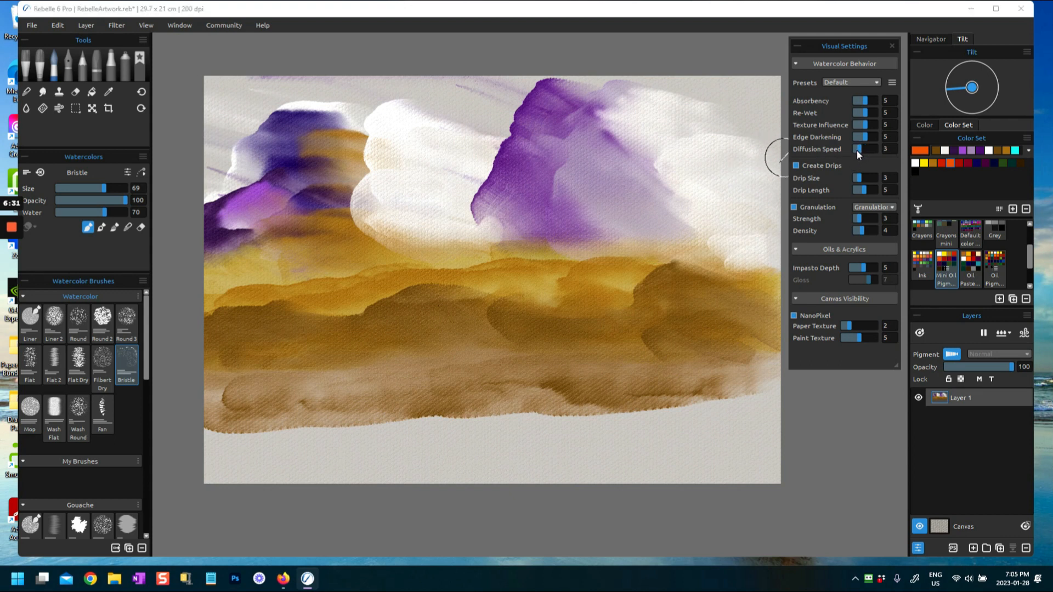
drag(614, 407, 679, 407)
drag(612, 368, 755, 362)
mouse_move(354, 382)
mouse_down()
mouse_move(228, 381)
mouse_move(258, 406)
mouse_up()
drag(698, 373, 695, 383)
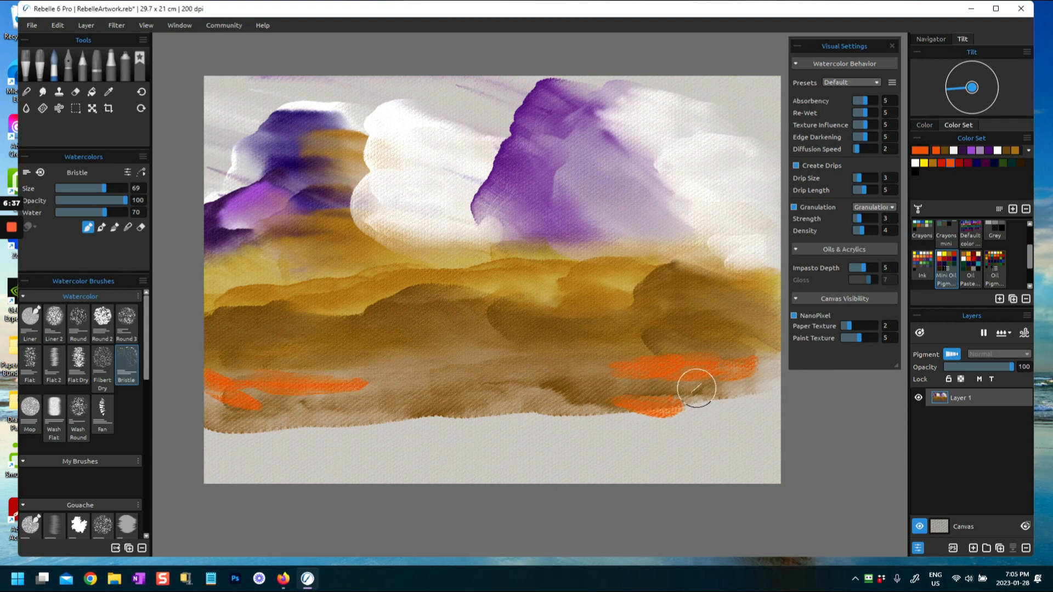
drag(383, 386, 420, 382)
drag(195, 418, 303, 425)
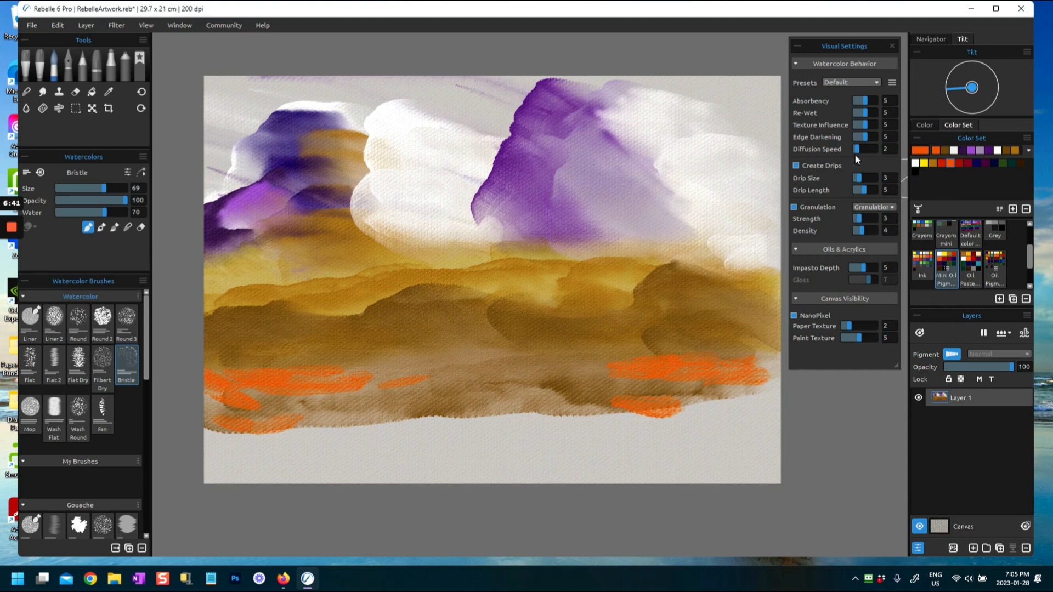
drag(856, 152, 864, 150)
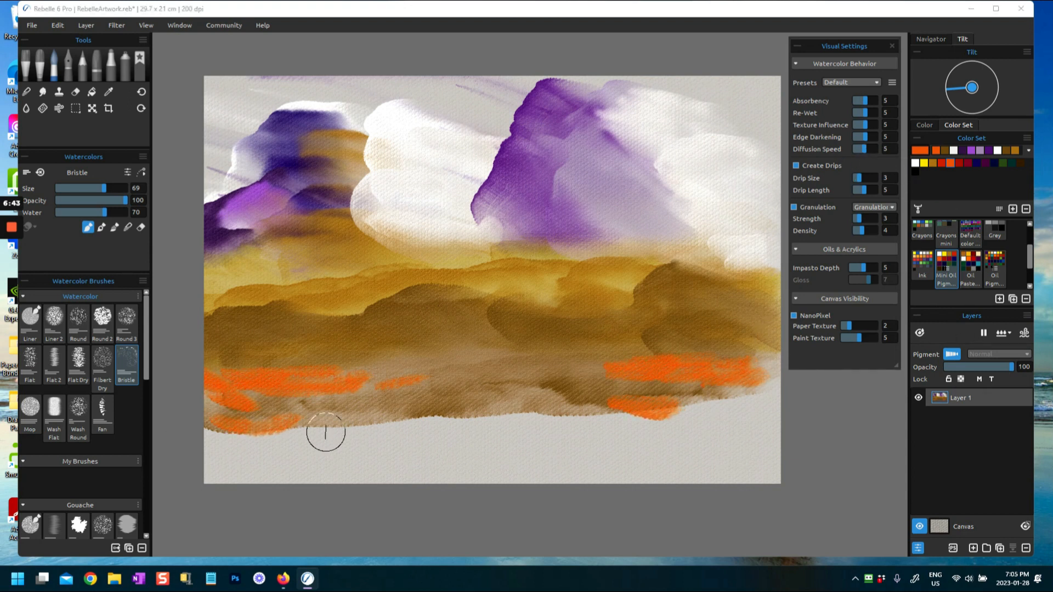
drag(233, 407, 310, 403)
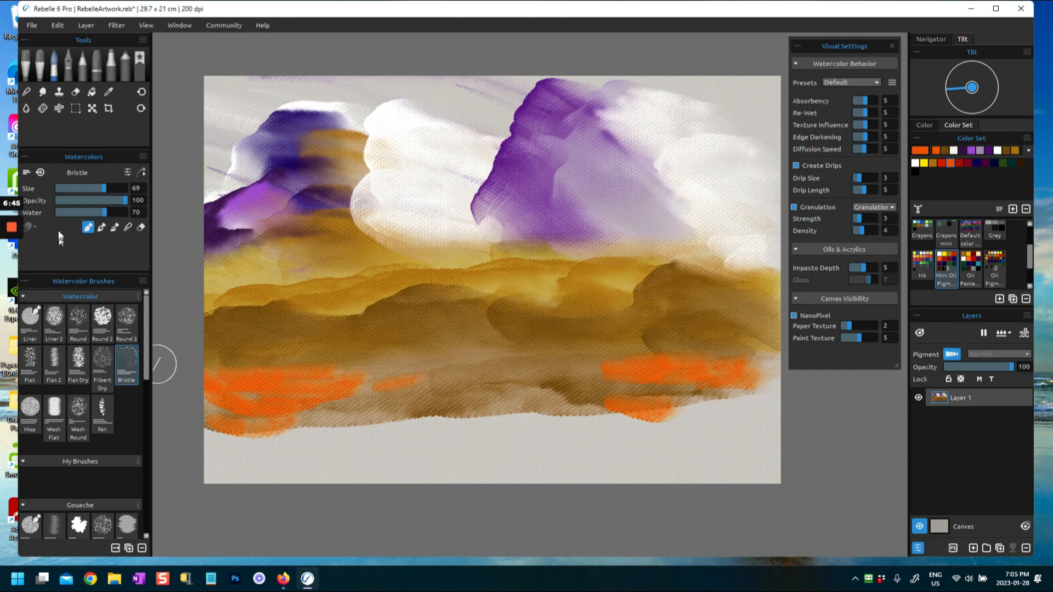
Switch the brush to its blending mode and soften the orange patches and the lower edge of the brown band.
click(126, 227)
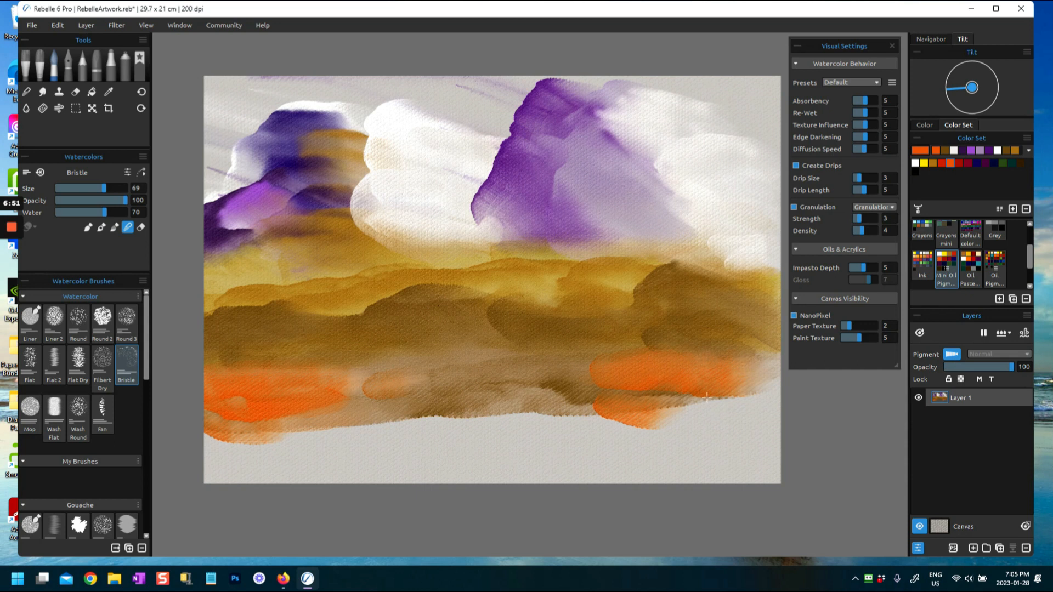
mouse_move(706, 397)
mouse_down()
mouse_move(734, 404)
mouse_move(692, 403)
mouse_up()
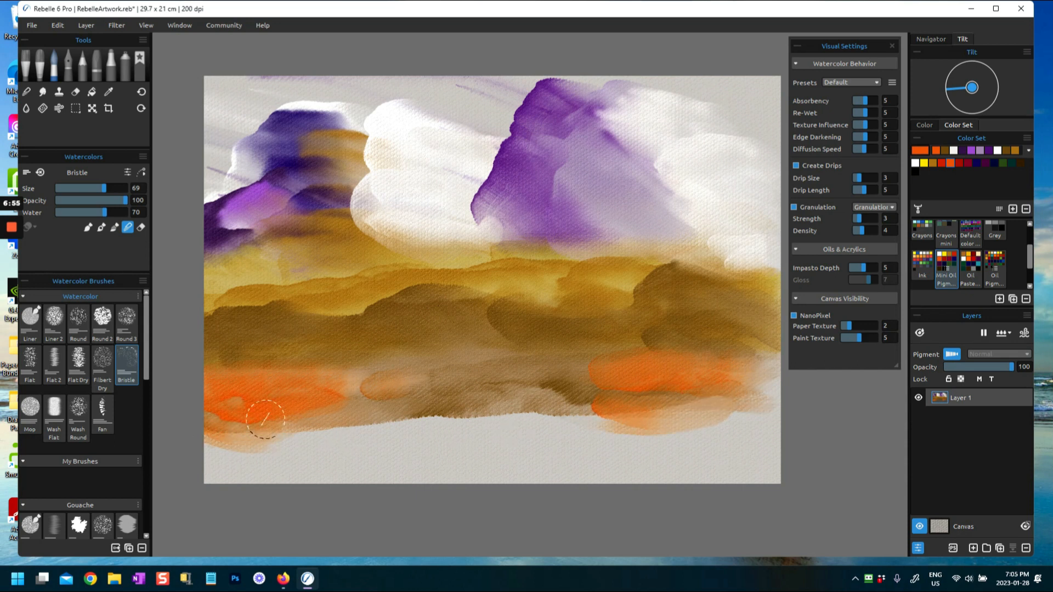
drag(652, 364, 714, 372)
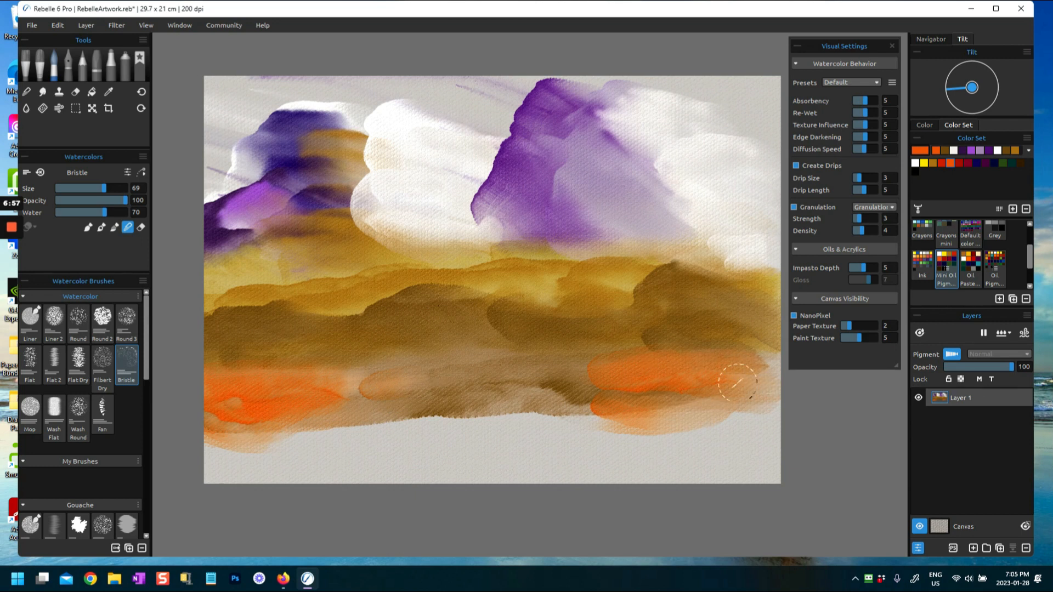
drag(534, 415, 319, 429)
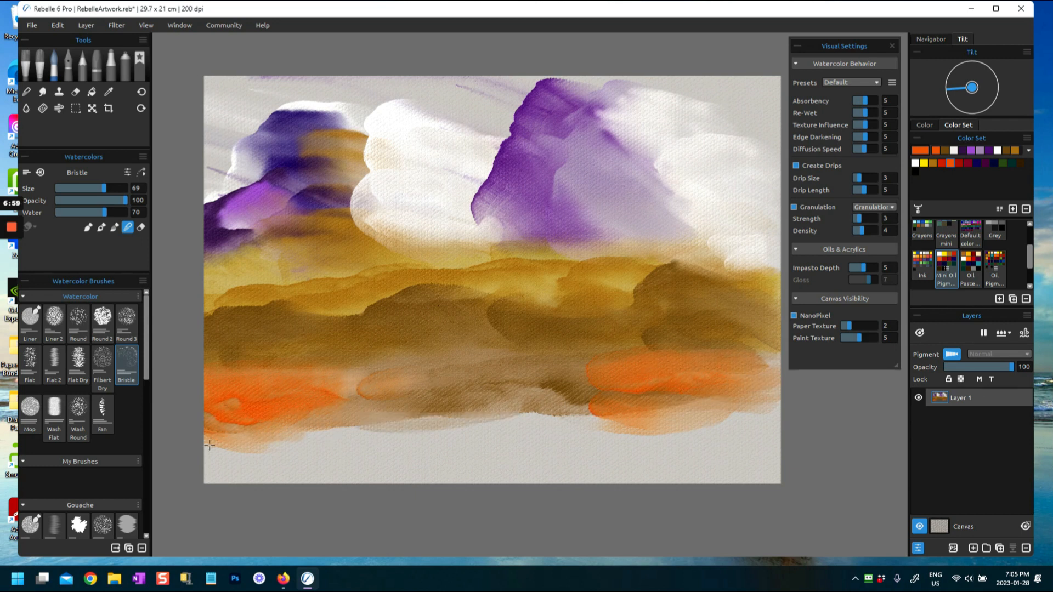
Choose yellow from the Color Set and paint a bright band above the right orange patch, extending yellow and orange streaks toward the centre.
drag(544, 414, 669, 407)
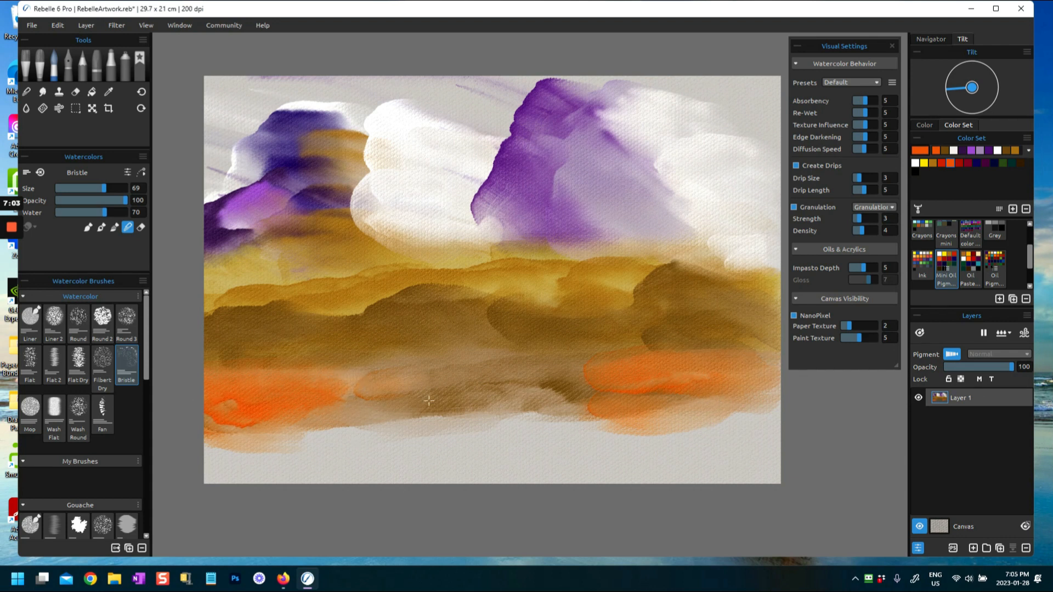
click(925, 164)
mouse_move(527, 381)
mouse_down()
mouse_move(594, 348)
mouse_move(716, 329)
mouse_move(590, 340)
mouse_move(536, 360)
mouse_move(627, 354)
mouse_up()
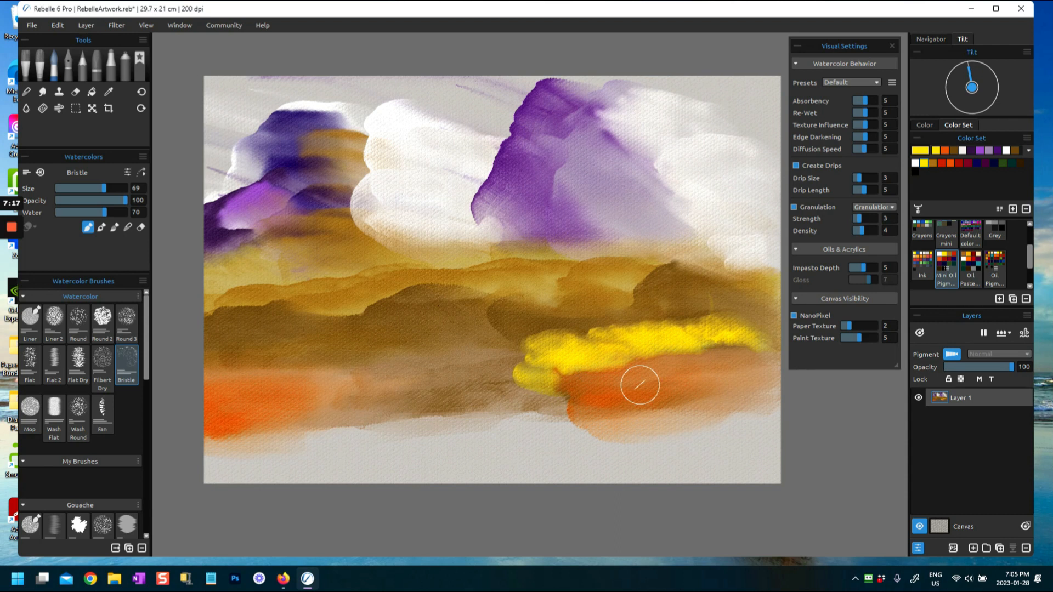
mouse_move(612, 344)
mouse_down()
mouse_move(712, 323)
mouse_move(434, 359)
mouse_move(521, 356)
mouse_move(532, 379)
mouse_move(540, 292)
mouse_move(536, 343)
mouse_up()
mouse_move(628, 315)
mouse_down()
mouse_move(726, 309)
mouse_move(665, 336)
mouse_move(423, 347)
mouse_move(493, 353)
mouse_move(490, 380)
mouse_move(386, 376)
mouse_up()
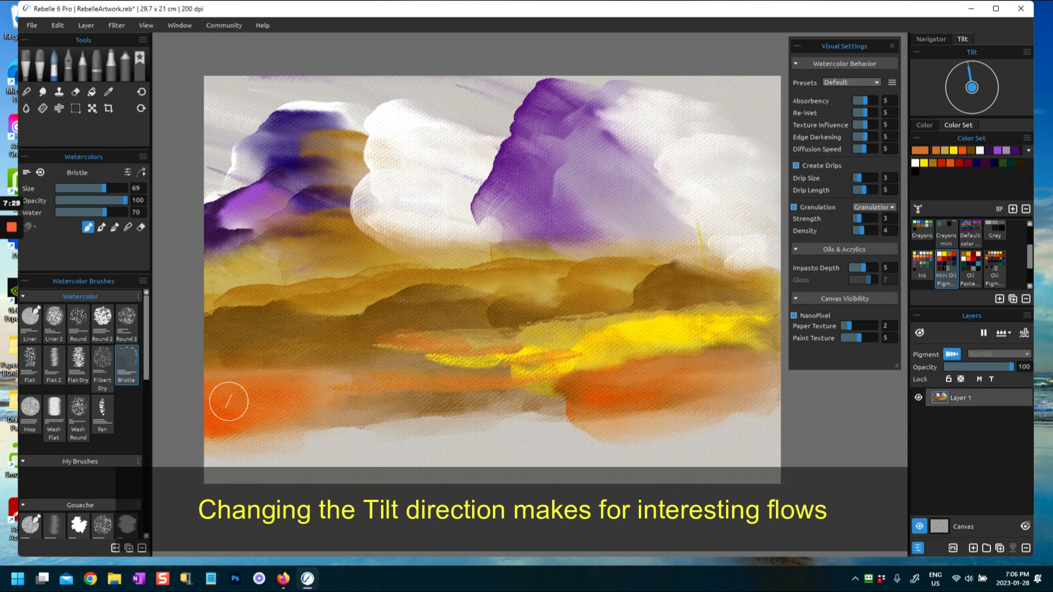
Sample ochre from the hills and paint strokes over the middle hills and along the lower edge of the right orange patch.
alt+click(332, 305)
drag(336, 305, 441, 290)
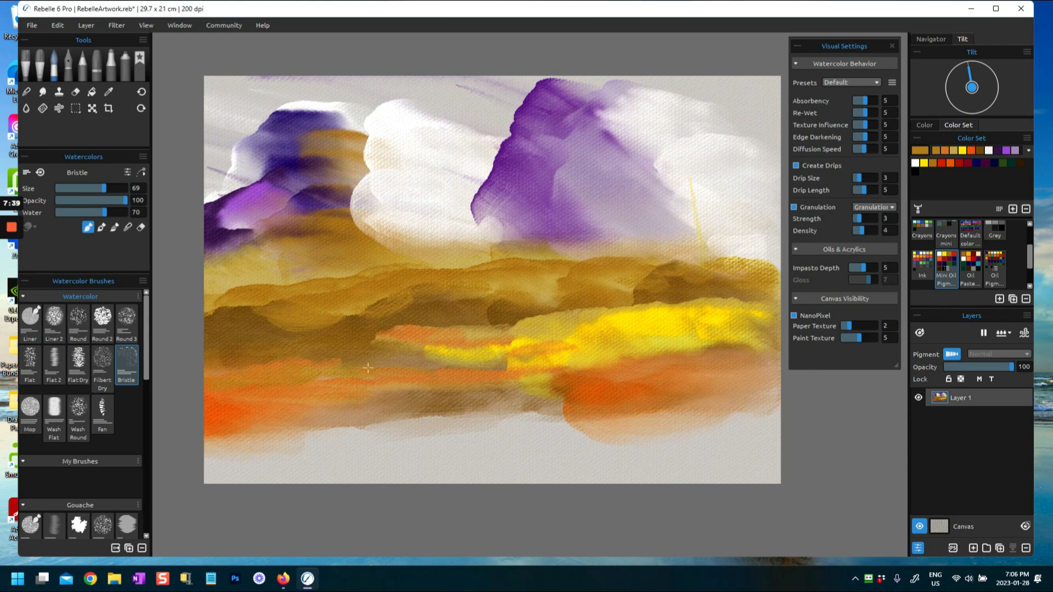
drag(616, 307, 725, 299)
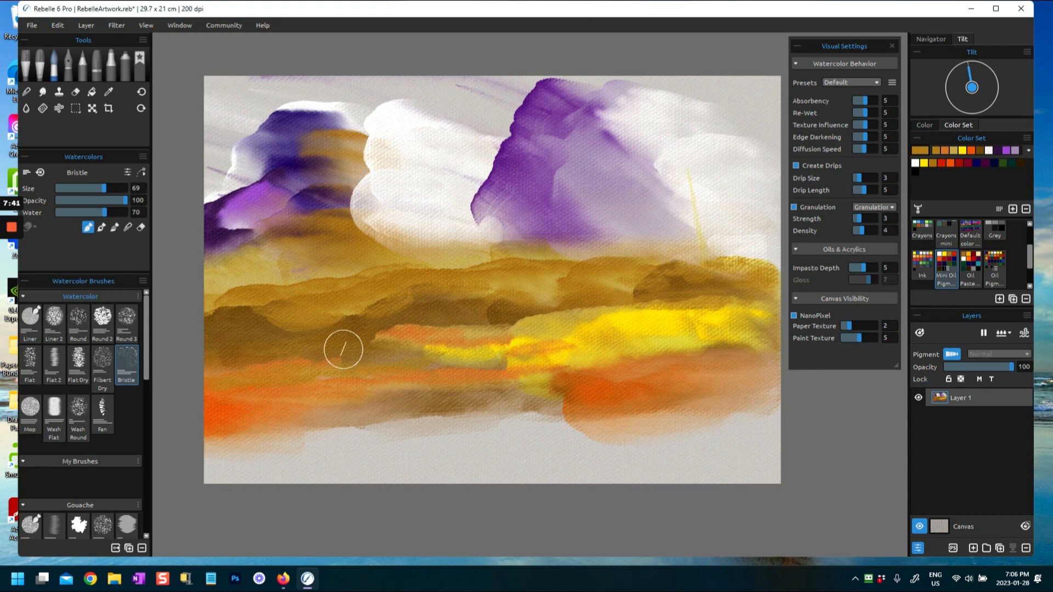
mouse_move(348, 347)
mouse_down()
mouse_move(435, 333)
mouse_move(556, 344)
mouse_up()
mouse_move(570, 413)
mouse_down()
mouse_move(749, 407)
mouse_move(425, 430)
mouse_up()
drag(526, 416, 547, 421)
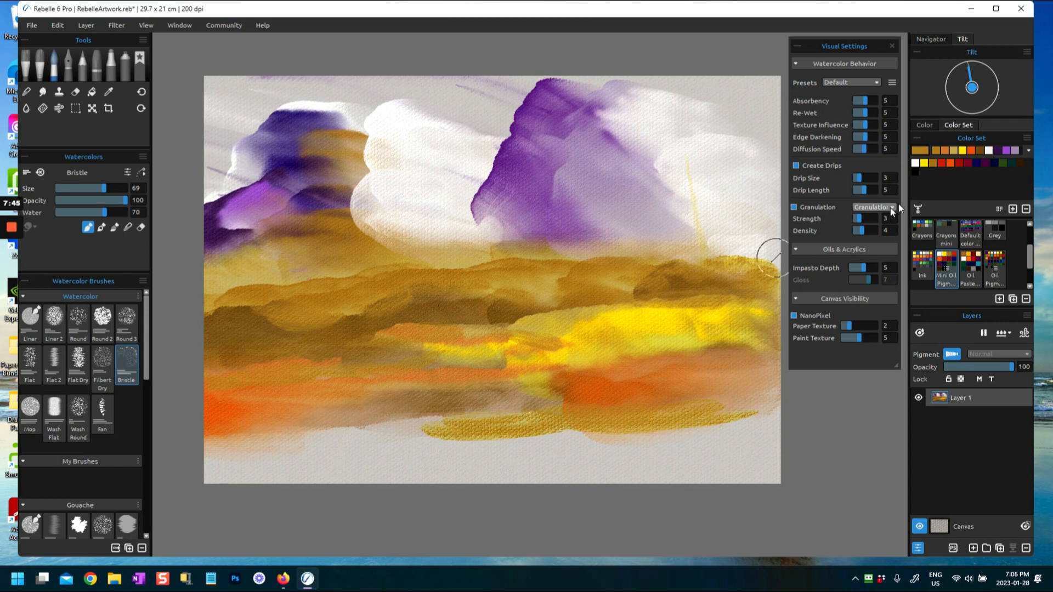
Choose orange from the recent colours and paint strokes over the right orange patch and the ochre band beneath it.
click(945, 151)
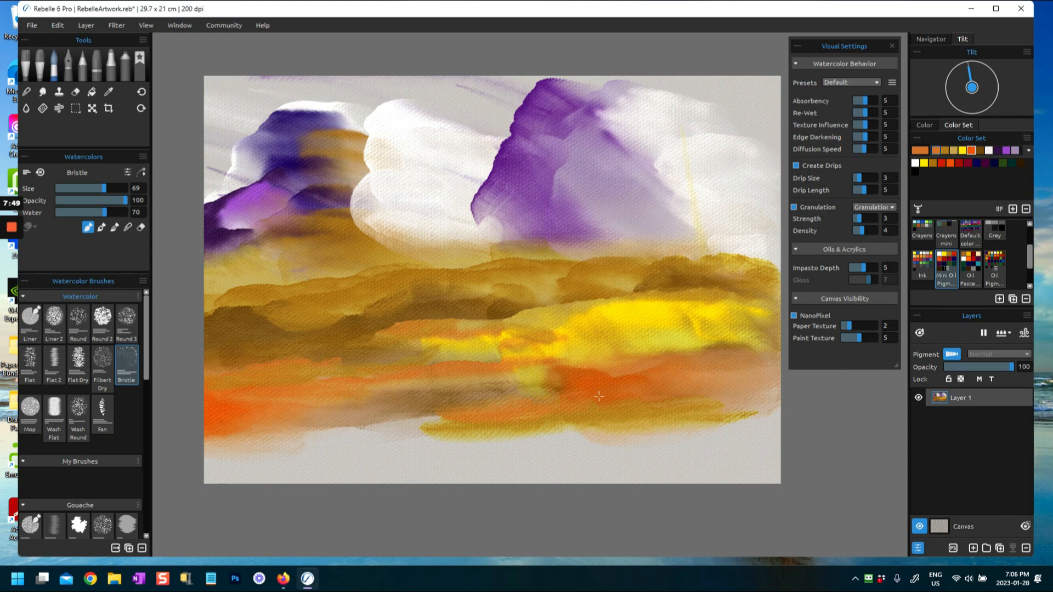
drag(647, 405, 686, 402)
mouse_move(447, 424)
mouse_down()
mouse_move(236, 449)
mouse_move(281, 448)
mouse_move(201, 443)
mouse_move(385, 437)
mouse_move(318, 447)
mouse_move(521, 422)
mouse_move(467, 433)
mouse_move(621, 436)
mouse_move(744, 432)
mouse_up()
Sample dark brown from the hills and paint a rough brown band across the full width of the foreground's lower edge.
alt+click(276, 342)
mouse_move(258, 453)
mouse_down()
mouse_move(351, 455)
mouse_move(427, 435)
mouse_move(599, 438)
mouse_move(670, 429)
mouse_move(676, 411)
mouse_move(775, 409)
mouse_up()
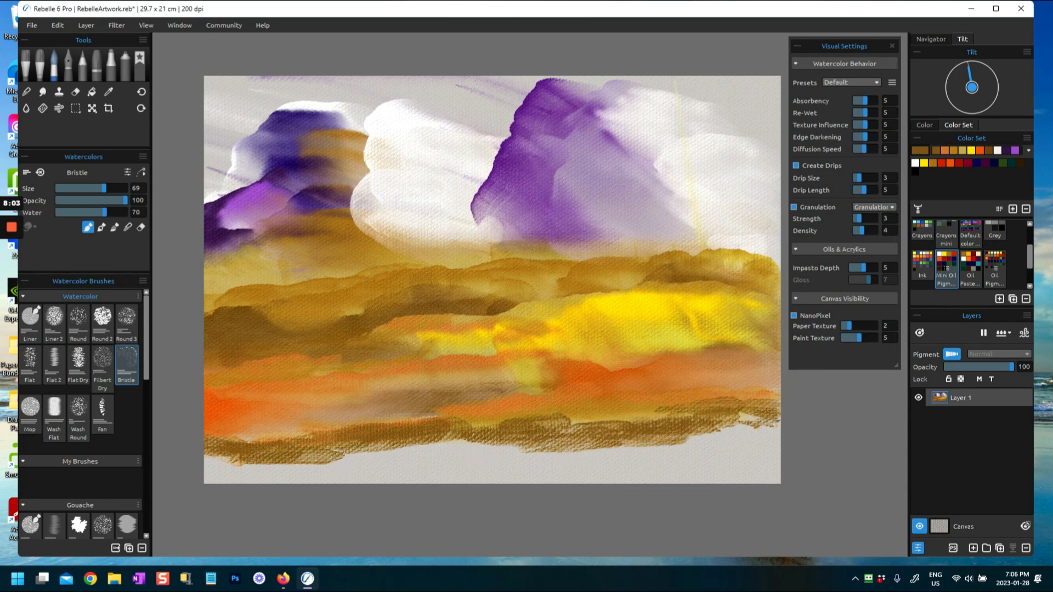
mouse_move(301, 439)
mouse_down()
mouse_move(254, 456)
mouse_move(279, 468)
mouse_move(207, 472)
mouse_move(260, 462)
mouse_move(219, 461)
mouse_move(425, 454)
mouse_move(455, 440)
mouse_move(526, 445)
mouse_move(525, 454)
mouse_move(488, 460)
mouse_move(504, 451)
mouse_move(264, 480)
mouse_up()
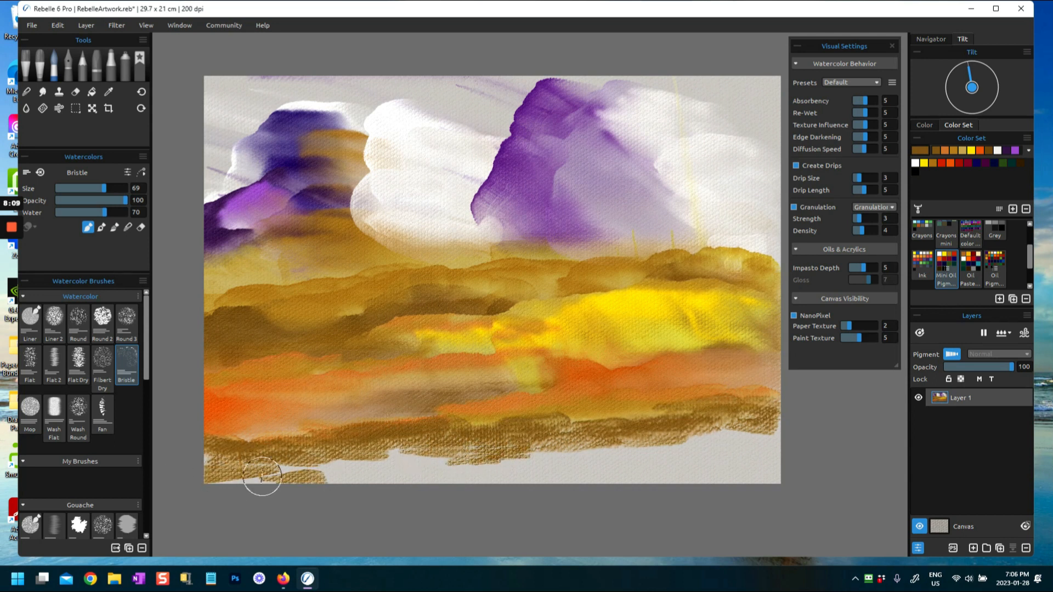
mouse_move(577, 402)
mouse_down()
mouse_move(530, 436)
mouse_move(552, 448)
mouse_up()
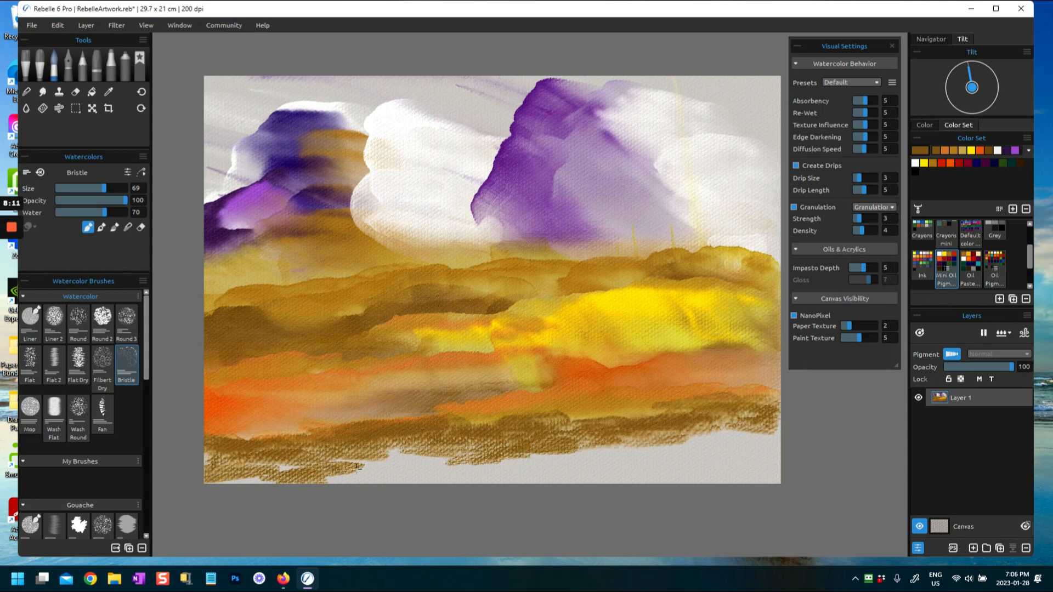
drag(357, 466, 464, 438)
drag(650, 442, 776, 420)
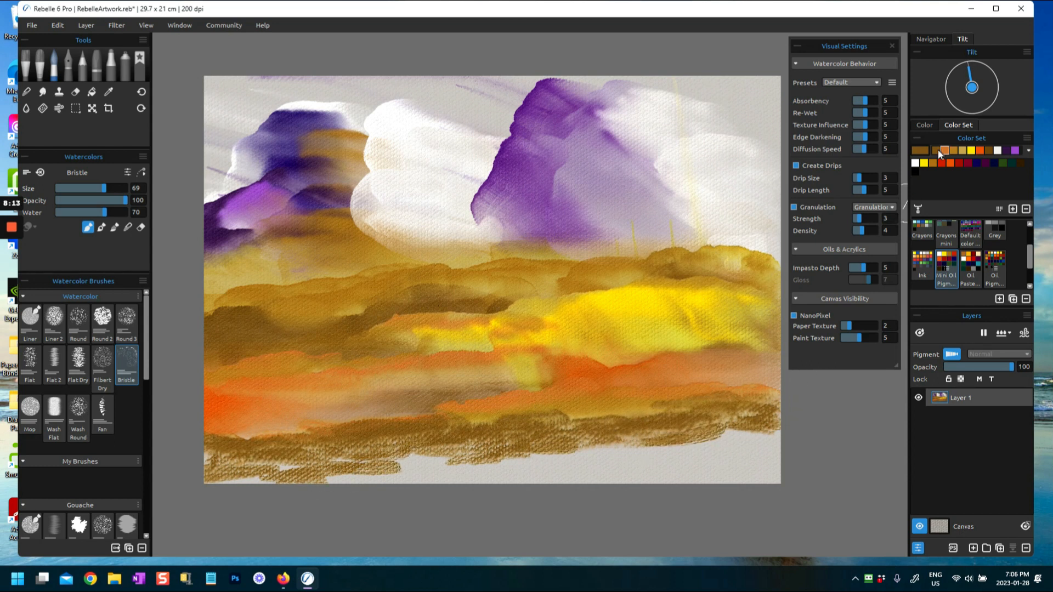
Choose ochre from the recent colours and paint strokes along the lower edge of the brown foreground band.
click(953, 151)
drag(583, 445, 775, 429)
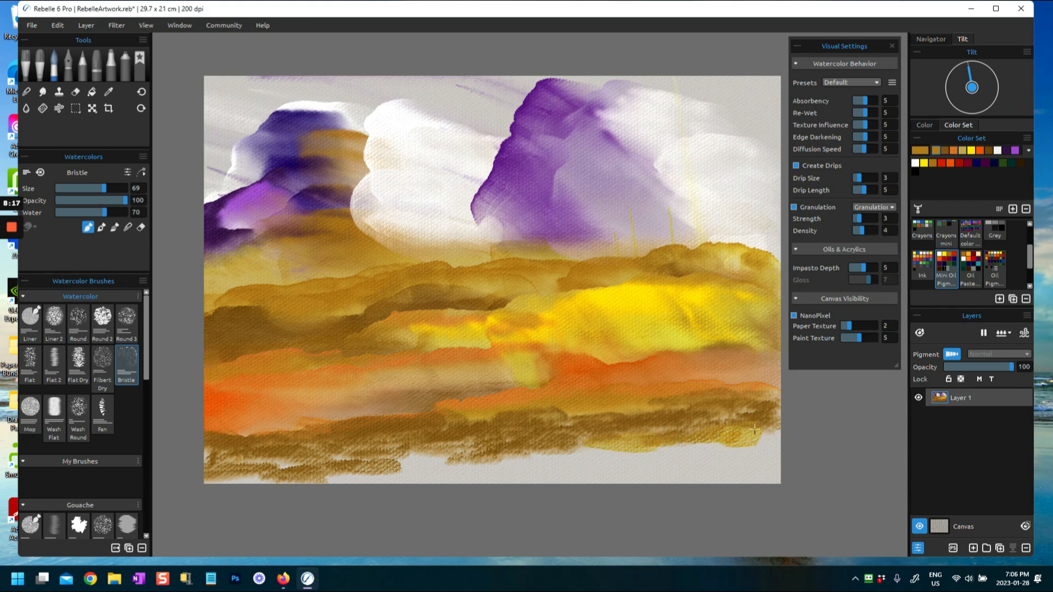
mouse_move(418, 462)
mouse_down()
mouse_move(415, 472)
mouse_move(440, 451)
mouse_up()
mouse_move(362, 473)
mouse_down()
mouse_move(294, 475)
mouse_move(480, 469)
mouse_move(535, 454)
mouse_move(776, 437)
mouse_up()
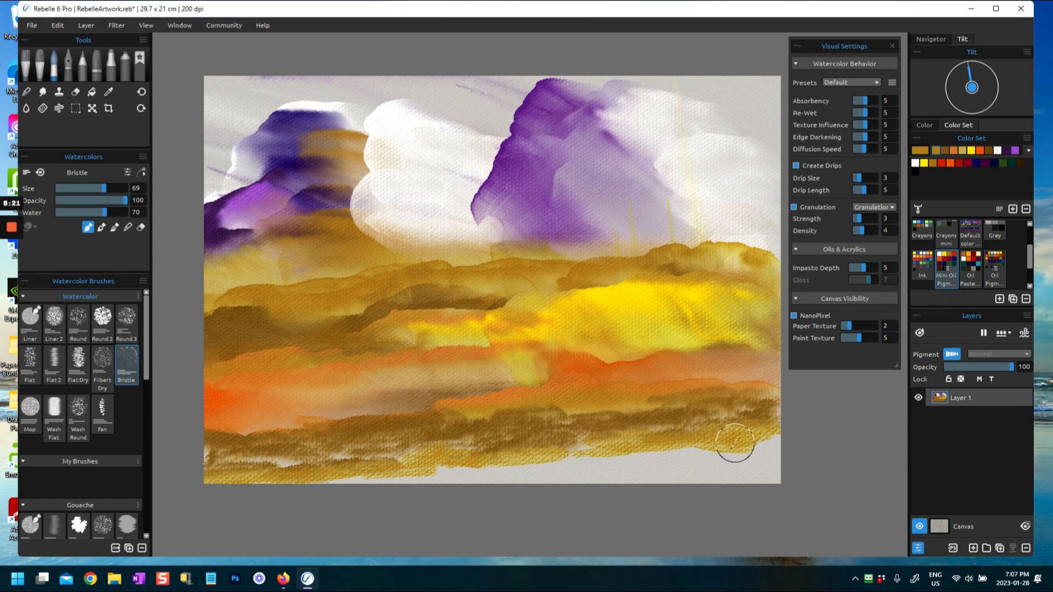
Add yellow highlights to the middle hills and ochre strokes to the bare lower-right area of the canvas.
click(925, 164)
mouse_move(606, 275)
mouse_down()
mouse_move(621, 292)
mouse_move(695, 285)
mouse_move(691, 298)
mouse_move(544, 293)
mouse_move(673, 288)
mouse_up()
drag(388, 363, 433, 361)
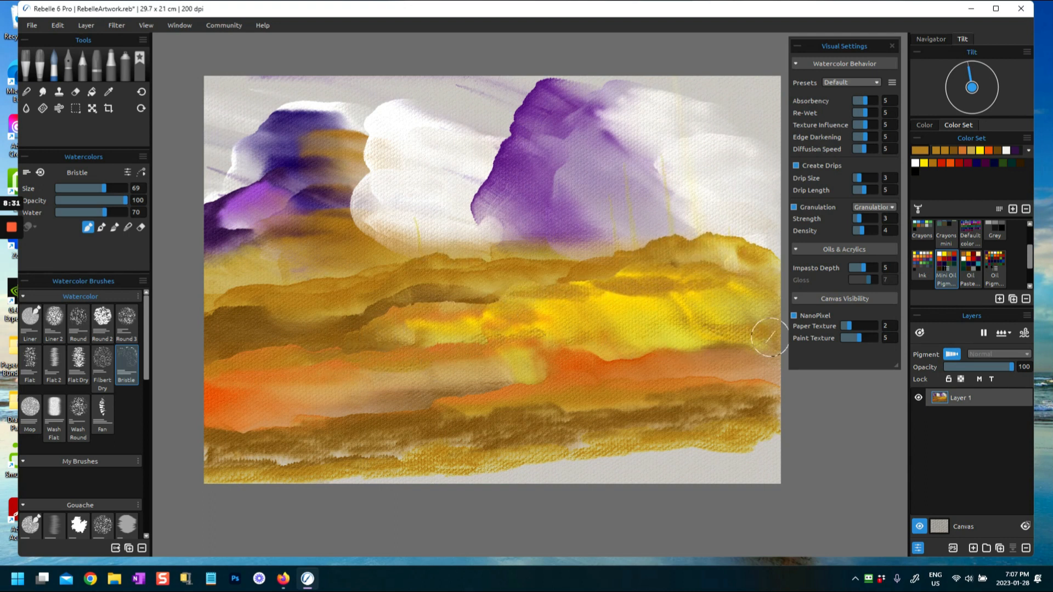
drag(724, 447, 789, 446)
drag(515, 481, 783, 445)
click(958, 163)
mouse_move(521, 466)
mouse_down()
mouse_move(690, 433)
mouse_move(732, 406)
mouse_up()
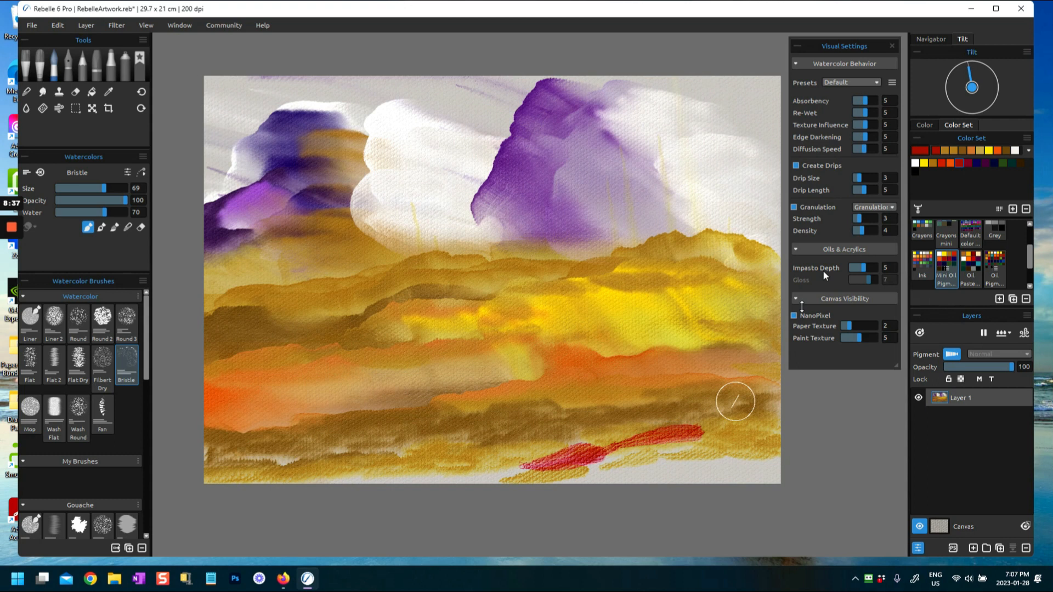
click(968, 163)
drag(524, 466, 754, 412)
key(ctrl+z)
key(ctrl+z)
key(ctrl+z)
key(ctrl+z)
key(ctrl+z)
key(ctrl+z)
key(ctrl+z)
key(ctrl+z)
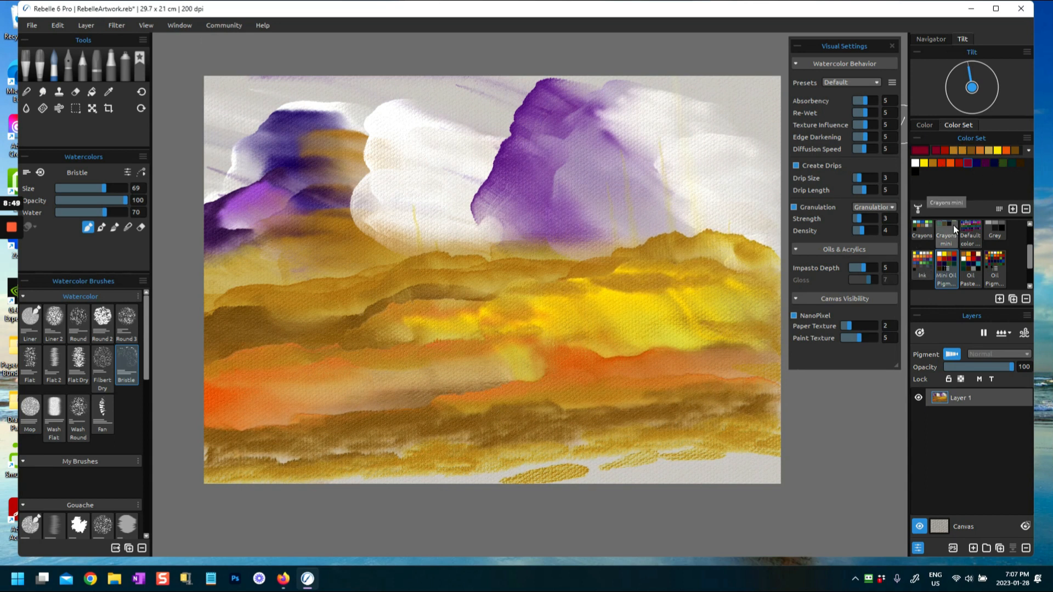
Load the Oil Pastel color set, paint a short brown stroke in the lower foreground and wet the layer.
click(962, 286)
click(971, 150)
drag(500, 444, 542, 453)
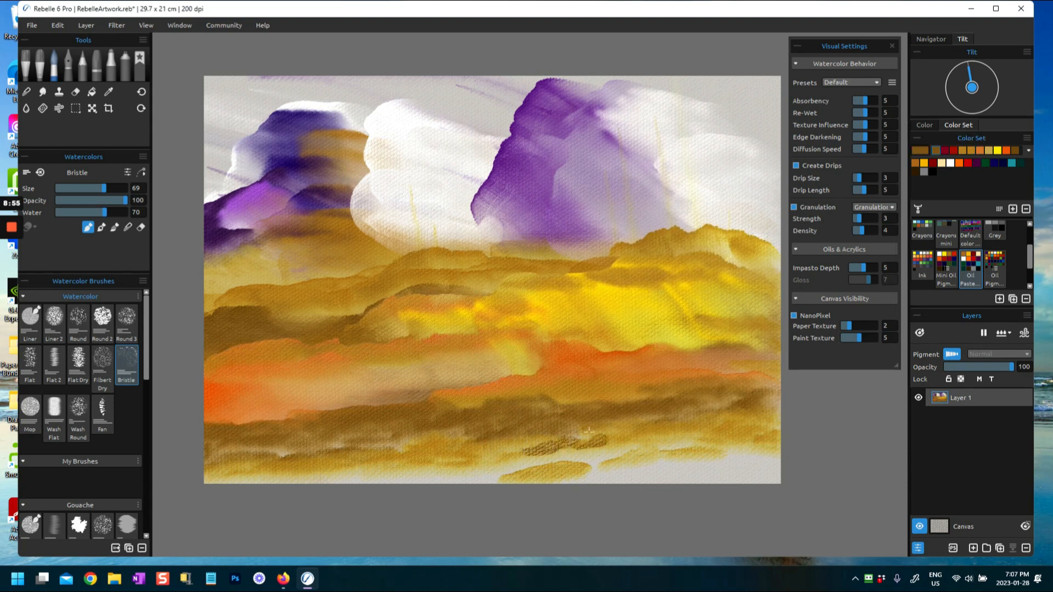
click(1005, 331)
click(1006, 353)
Paint brown shadow strokes along the bottom of the foreground and beneath the right side of the yellow hill.
drag(470, 458, 702, 436)
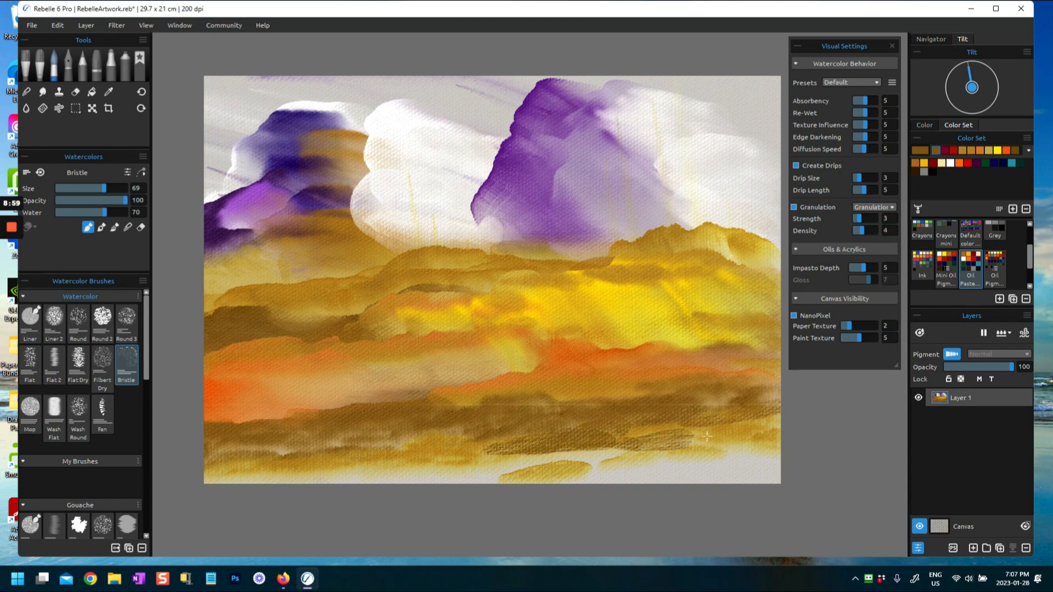
mouse_move(376, 470)
mouse_down()
mouse_move(231, 477)
mouse_move(754, 439)
mouse_move(605, 410)
mouse_move(722, 436)
mouse_up()
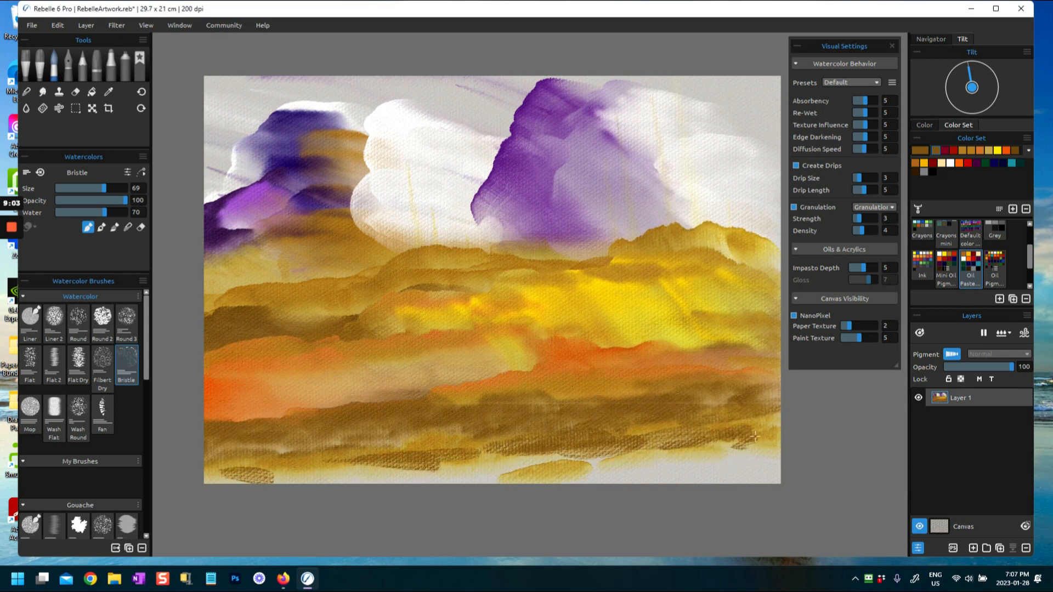
mouse_move(629, 462)
mouse_down()
mouse_move(385, 463)
mouse_move(590, 476)
mouse_move(708, 457)
mouse_up()
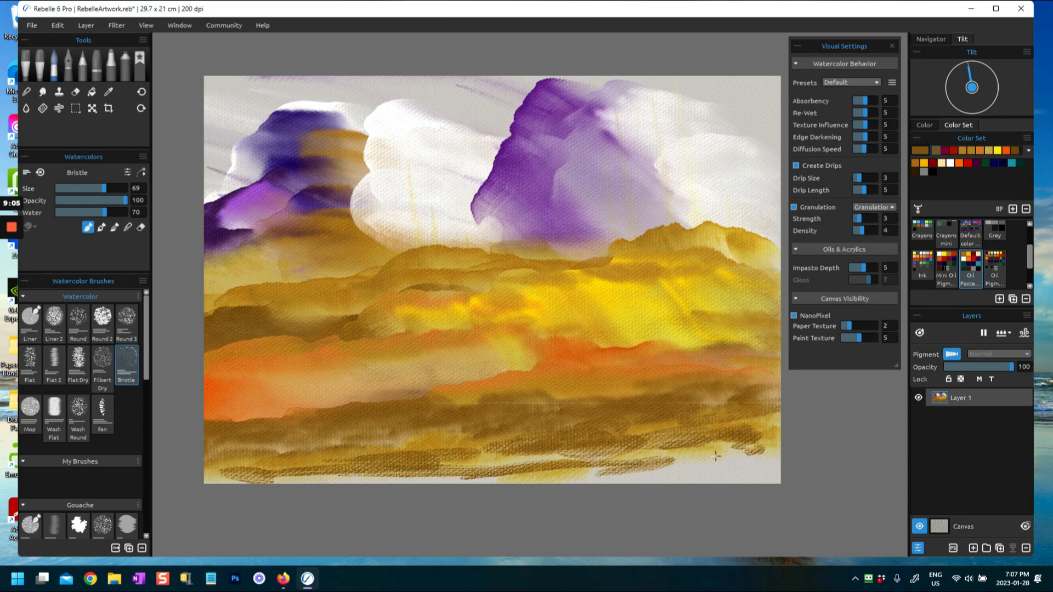
drag(630, 351, 754, 343)
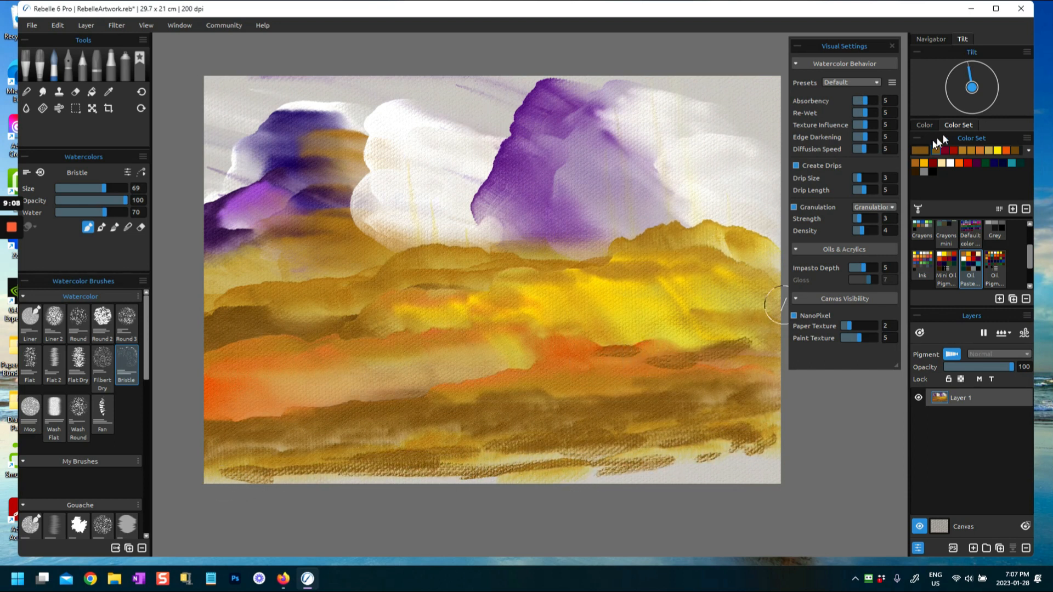
Sample yellow from the hills and paint highlights beneath the right hill, diagonally across the orange area and on the right hill crest.
click(914, 162)
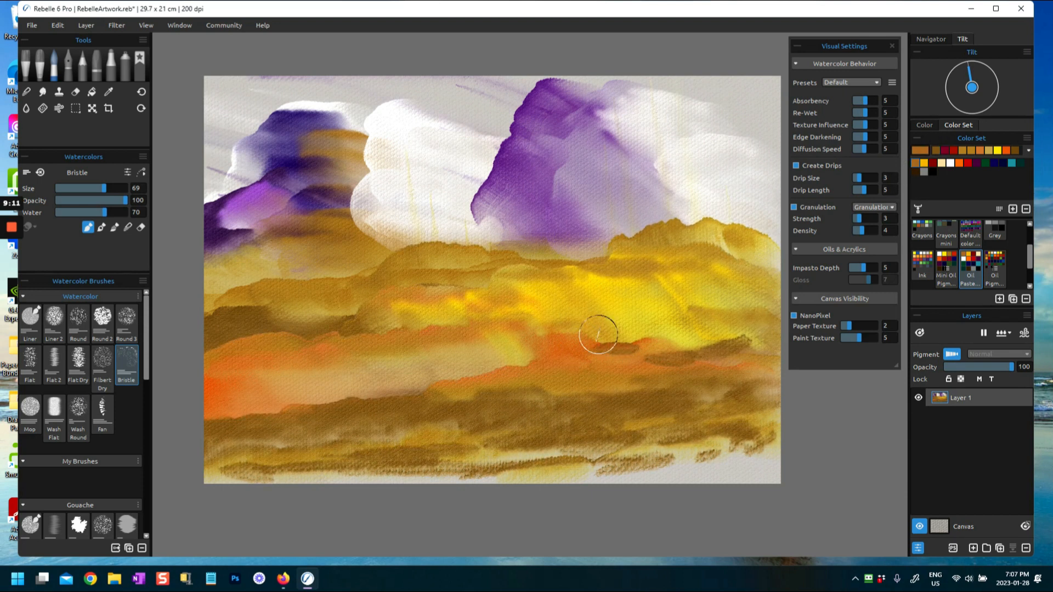
alt+click(631, 312)
mouse_move(619, 352)
mouse_down()
mouse_move(676, 336)
mouse_move(759, 344)
mouse_up()
drag(500, 361, 536, 364)
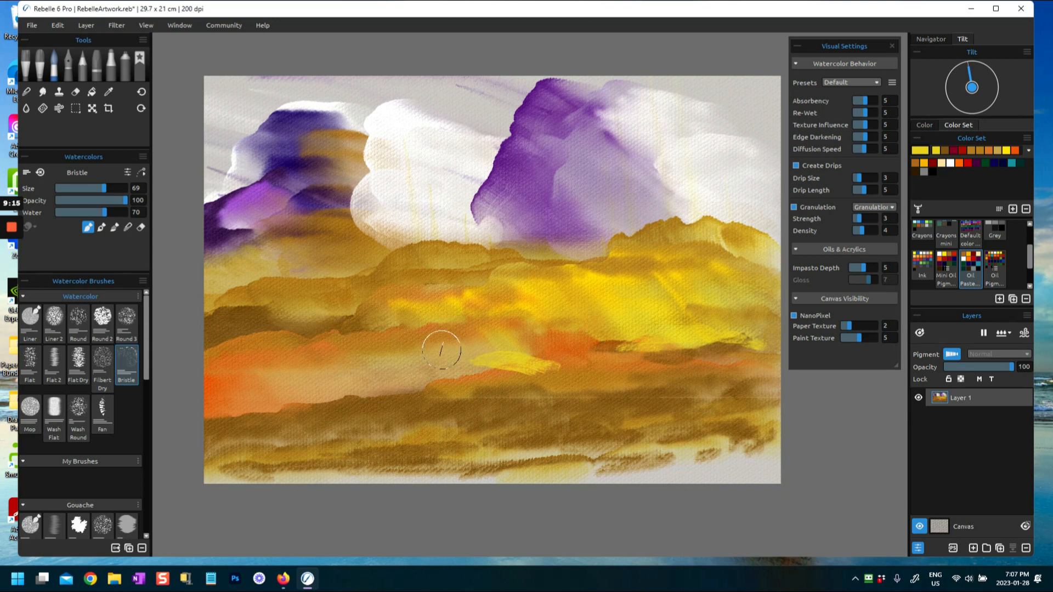
drag(402, 349, 442, 363)
drag(346, 364, 452, 384)
mouse_move(757, 272)
mouse_down()
mouse_move(749, 311)
mouse_move(730, 268)
mouse_move(748, 245)
mouse_up()
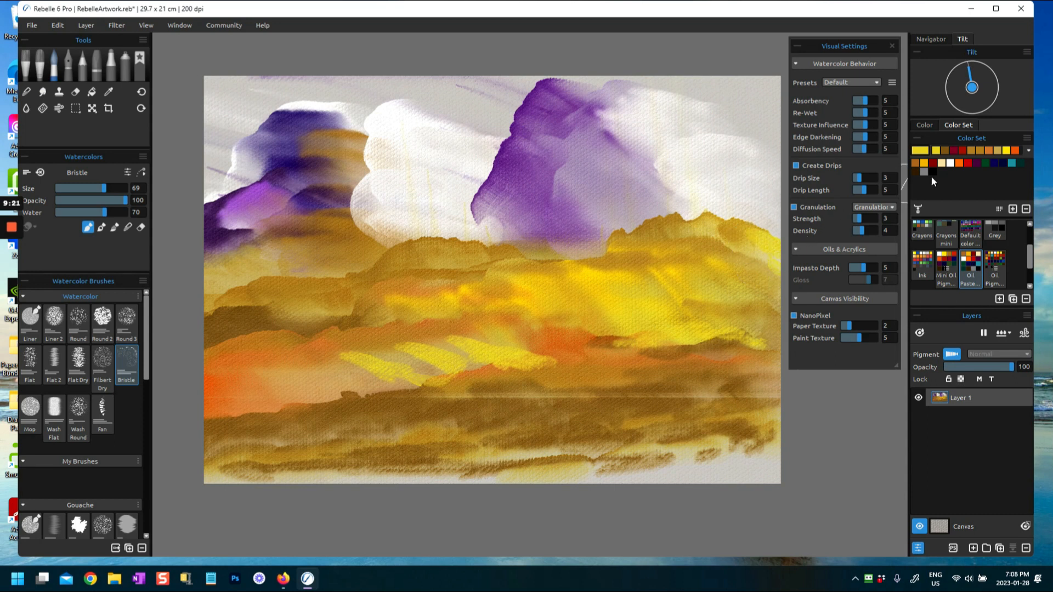
Dab white on the right cloud, and paint the upper-right sky with light blue from the Pastel soft color set.
drag(701, 159, 733, 150)
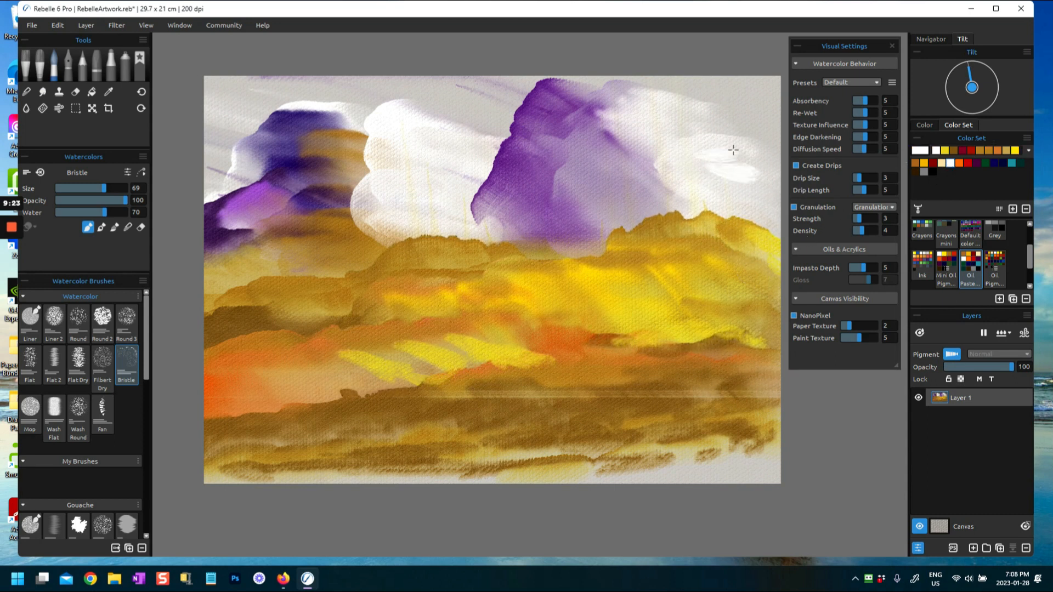
mouse_move(1029, 258)
mouse_down()
mouse_move(1026, 238)
mouse_move(1012, 278)
mouse_up()
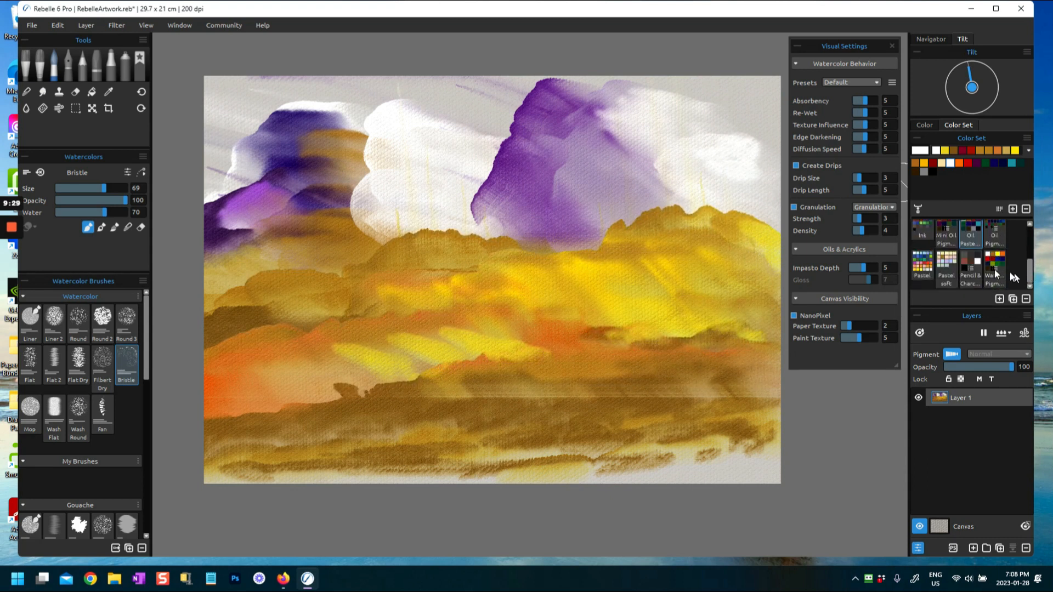
click(946, 264)
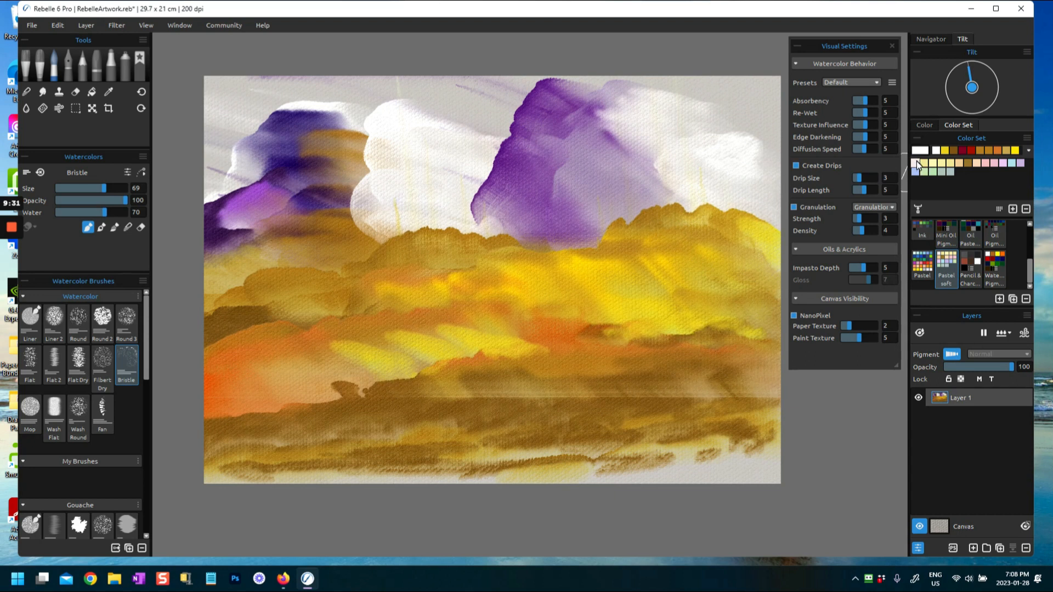
click(1011, 162)
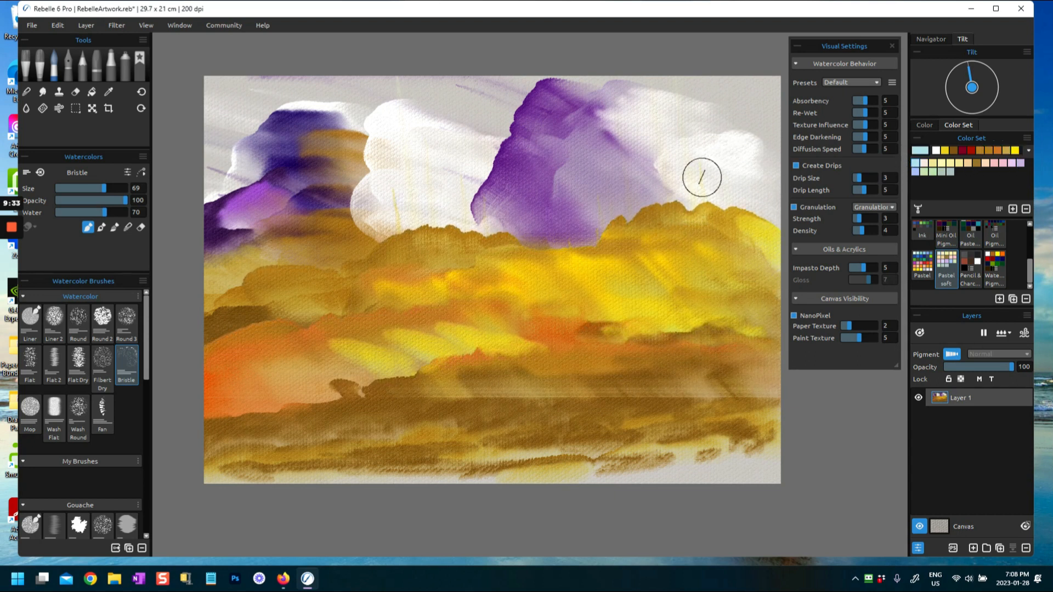
mouse_move(653, 133)
mouse_down()
mouse_move(710, 136)
mouse_move(645, 143)
mouse_move(671, 118)
mouse_up()
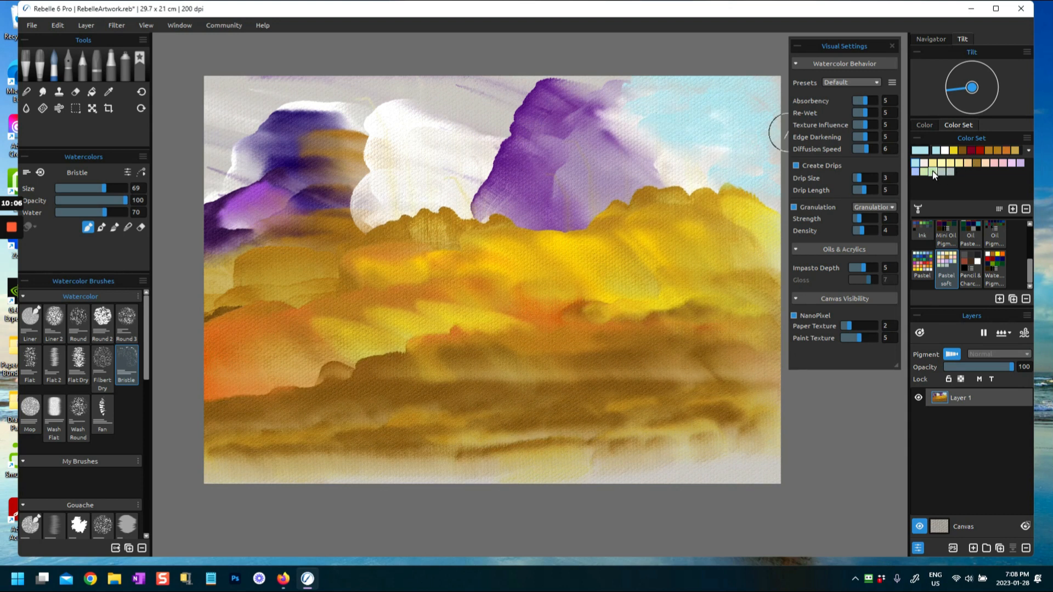
Paint pale grey-green and light blue strokes across the sky above the hills, raising the brush's Water to 89.
drag(940, 171, 932, 164)
mouse_move(661, 156)
mouse_down()
mouse_move(675, 173)
mouse_move(718, 173)
mouse_move(660, 176)
mouse_move(755, 184)
mouse_up()
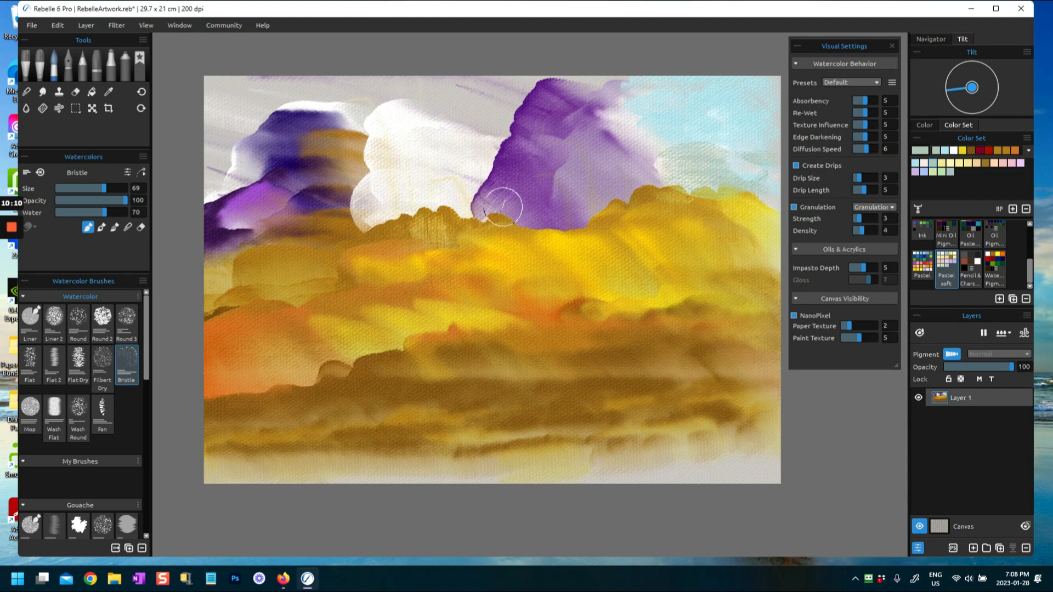
drag(119, 213, 118, 214)
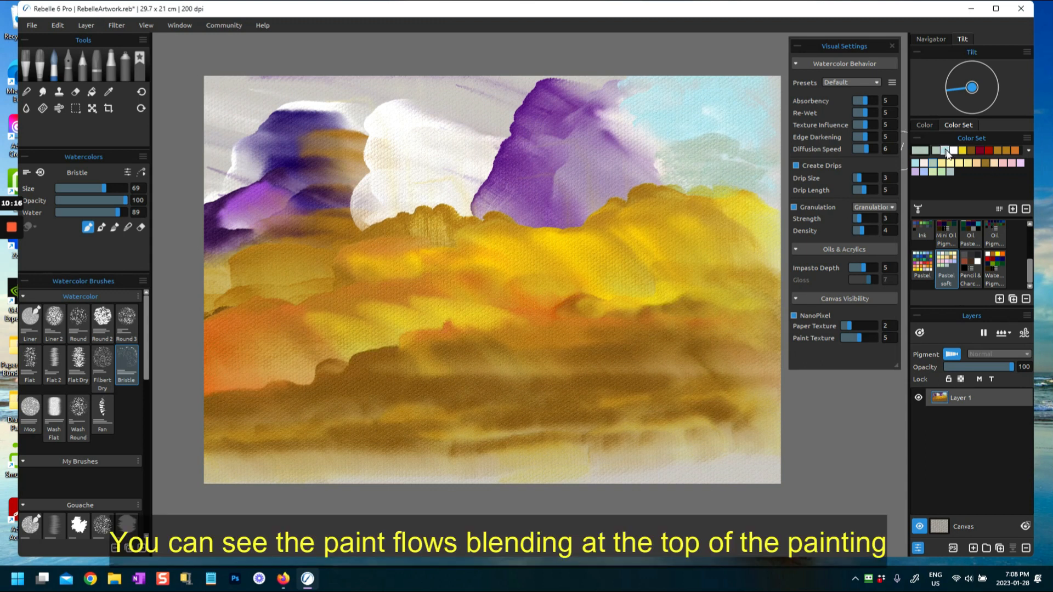
drag(670, 164, 733, 152)
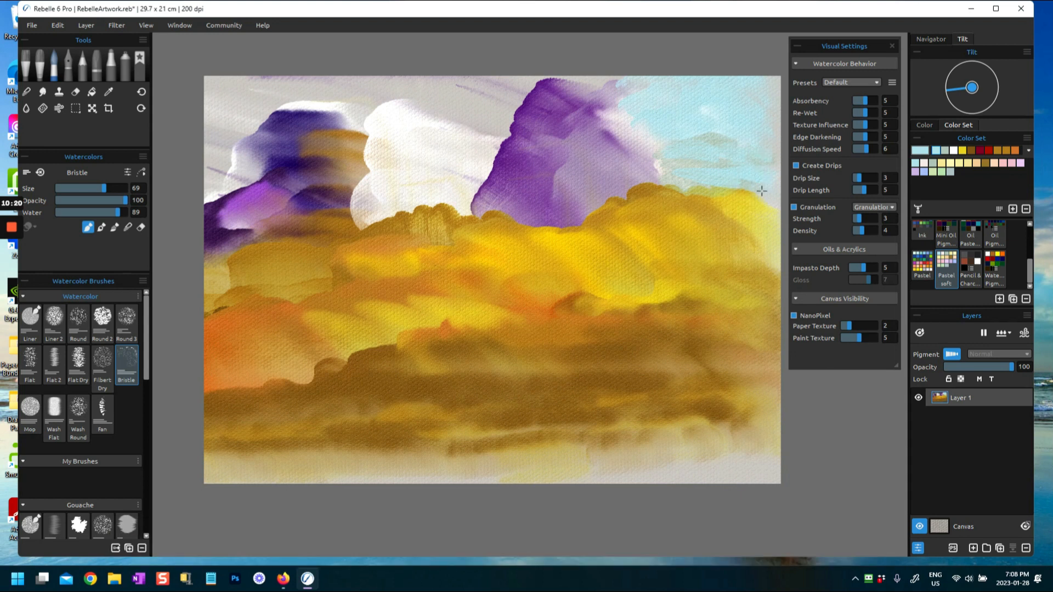
mouse_move(391, 214)
mouse_down()
mouse_move(407, 197)
mouse_move(379, 213)
mouse_move(509, 201)
mouse_up()
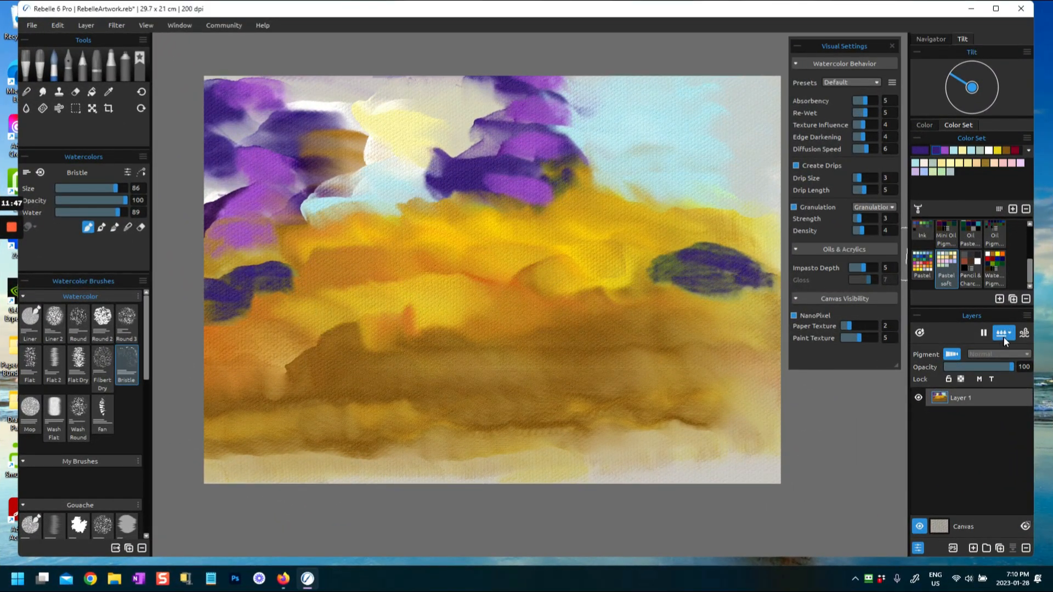
Dry the layer and wet it again, and add a dark purple stroke to the middle cloud.
click(1004, 334)
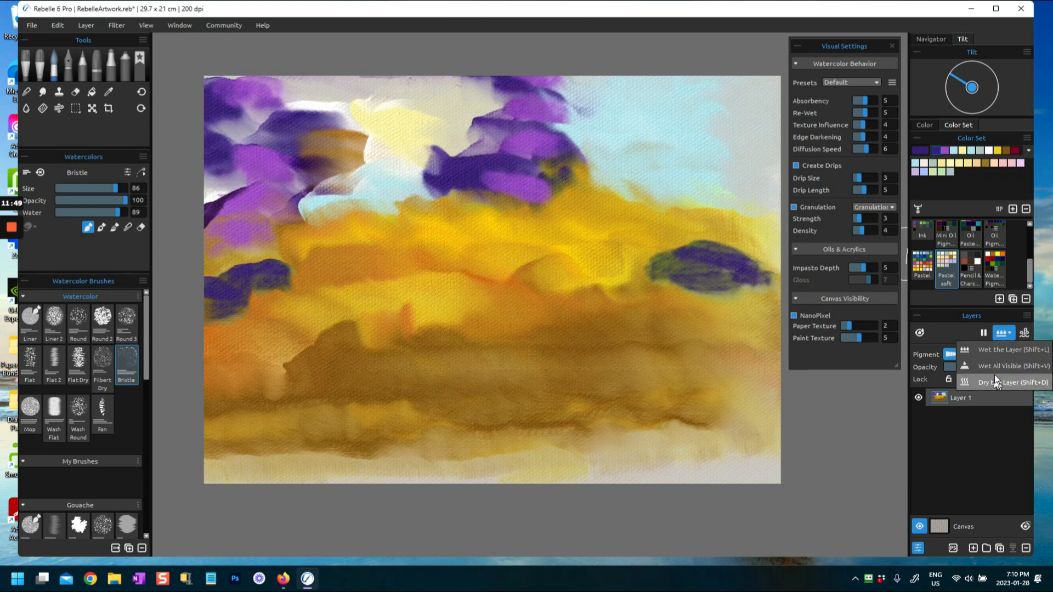
click(995, 380)
click(1005, 335)
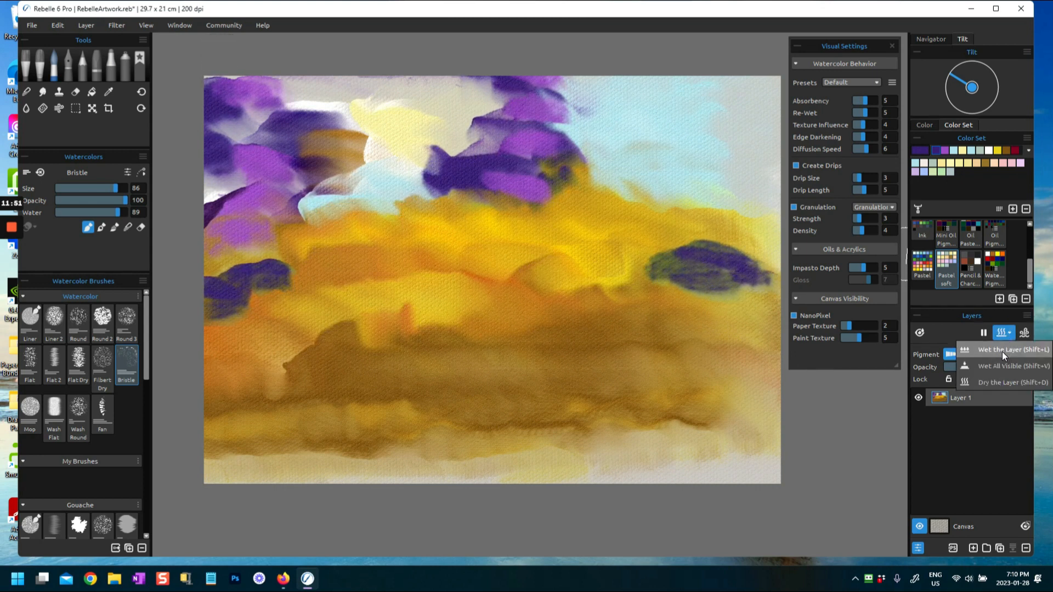
click(1002, 352)
mouse_move(482, 131)
mouse_down()
mouse_move(500, 159)
mouse_move(490, 166)
mouse_up()
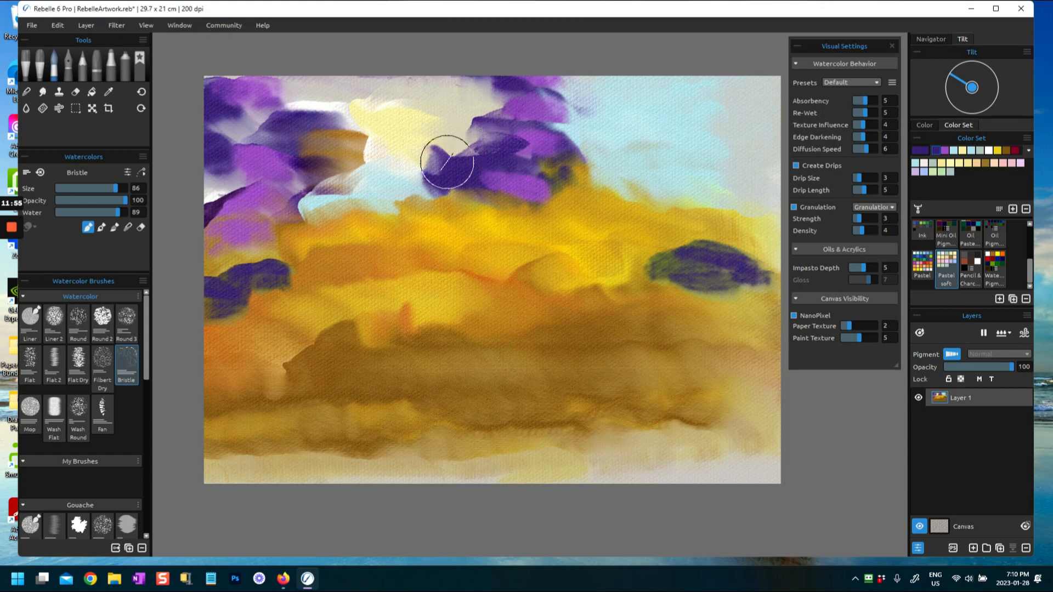
Paint pale yellow sampled from the cloud across the upper-left sky, and layer light blue strokes over the purple clouds.
alt+click(415, 128)
mouse_move(416, 128)
mouse_down()
mouse_move(458, 144)
mouse_move(317, 113)
mouse_move(379, 107)
mouse_move(270, 94)
mouse_move(466, 83)
mouse_up()
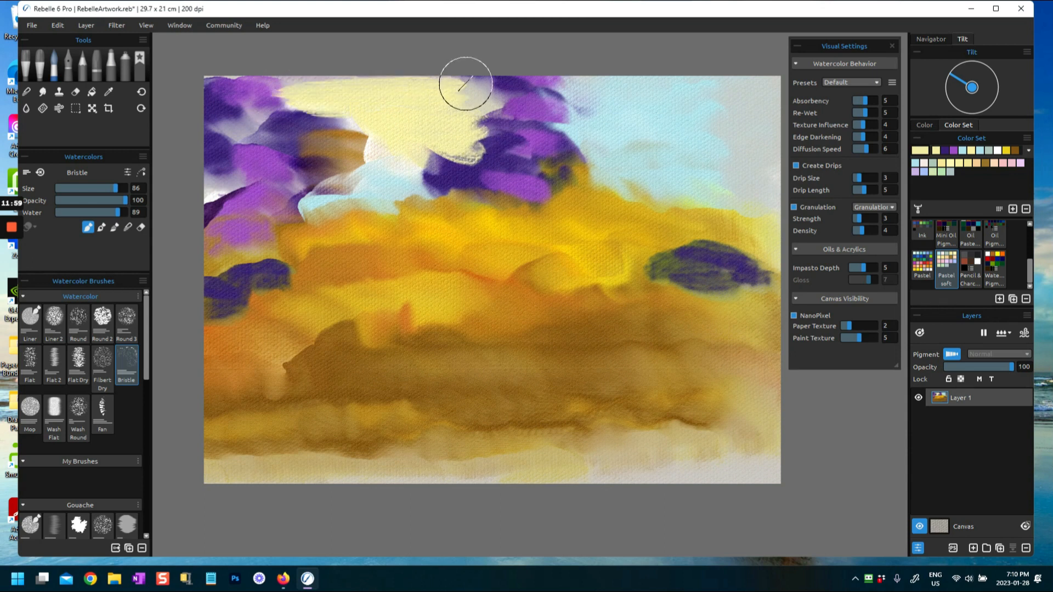
click(981, 151)
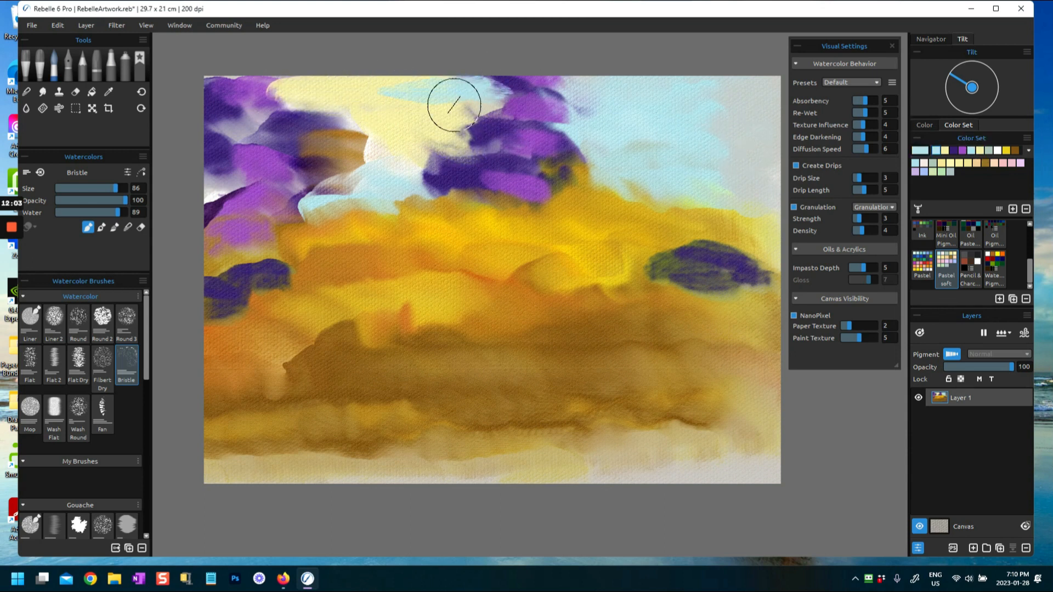
drag(352, 109, 376, 106)
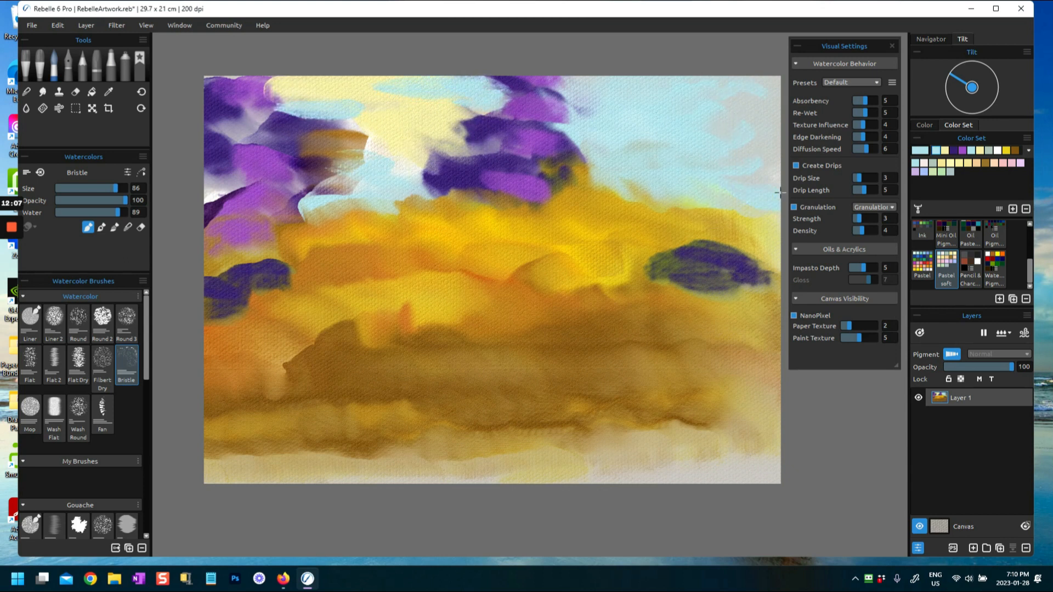
mouse_move(602, 153)
mouse_down()
mouse_move(562, 164)
mouse_move(527, 143)
mouse_up()
drag(569, 105, 545, 86)
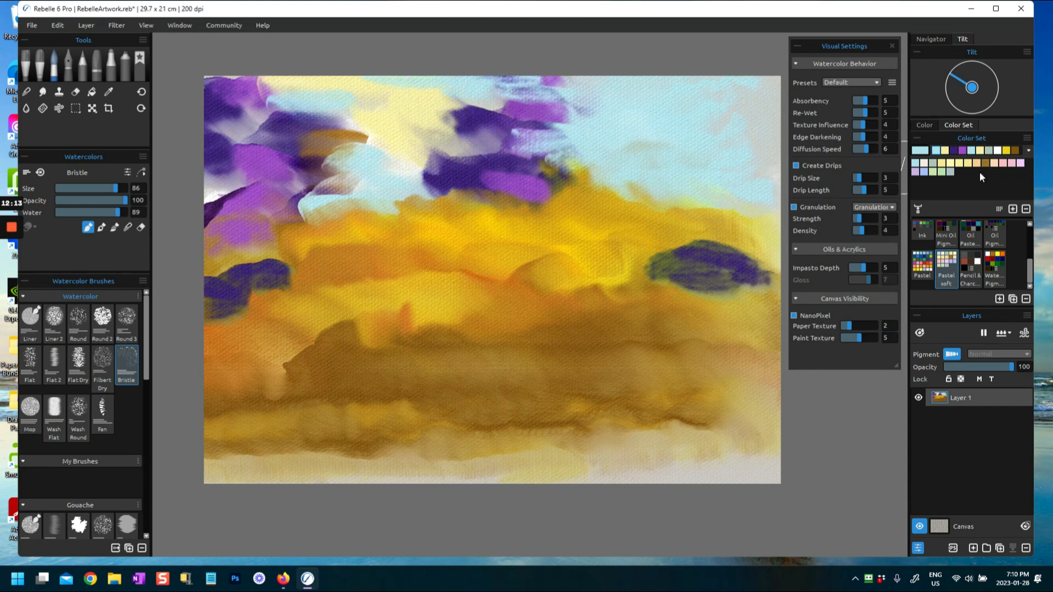
Paint pink from the Pastel soft color set along the hill crests and over the purple bush on the right hill.
click(1005, 164)
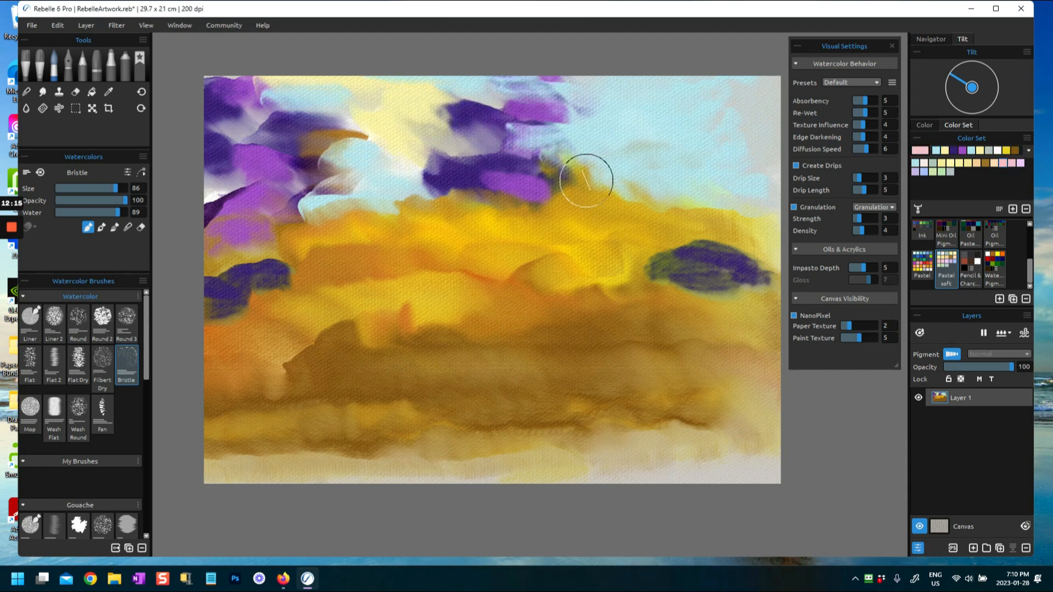
mouse_move(630, 195)
mouse_down()
mouse_move(664, 186)
mouse_move(639, 189)
mouse_up()
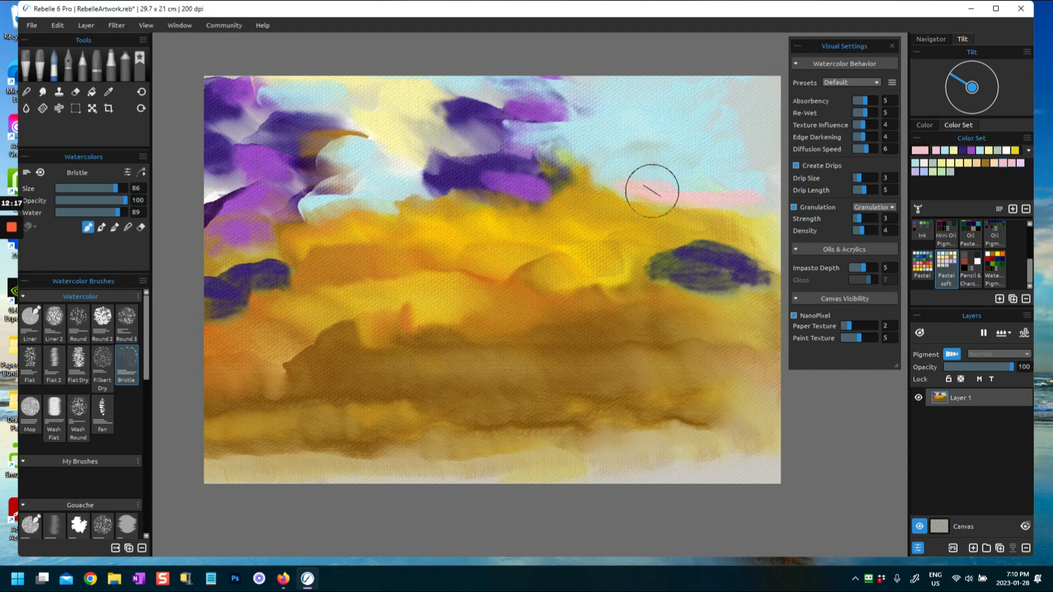
mouse_move(305, 200)
mouse_down()
mouse_move(369, 206)
mouse_move(327, 216)
mouse_move(455, 205)
mouse_up()
mouse_move(217, 262)
mouse_down()
mouse_move(236, 235)
mouse_move(318, 222)
mouse_up()
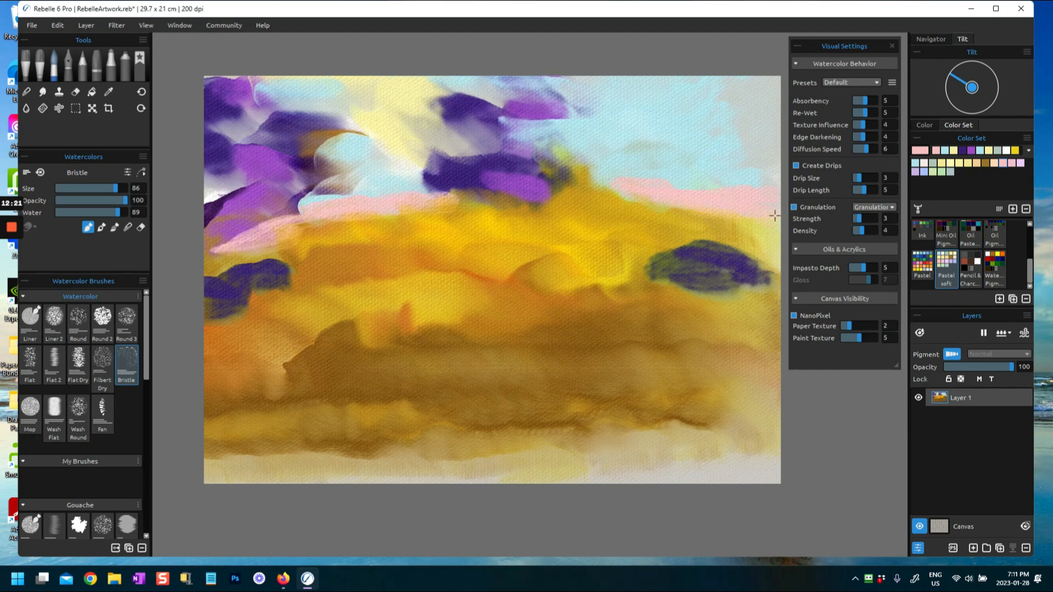
mouse_move(633, 263)
mouse_down()
mouse_move(730, 258)
mouse_move(716, 263)
mouse_move(652, 262)
mouse_move(773, 247)
mouse_up()
Sample yellow from the hill and paint it over both purple bushes and as long streaks across the lower foreground.
key(alt)
click(605, 258)
drag(204, 286, 272, 299)
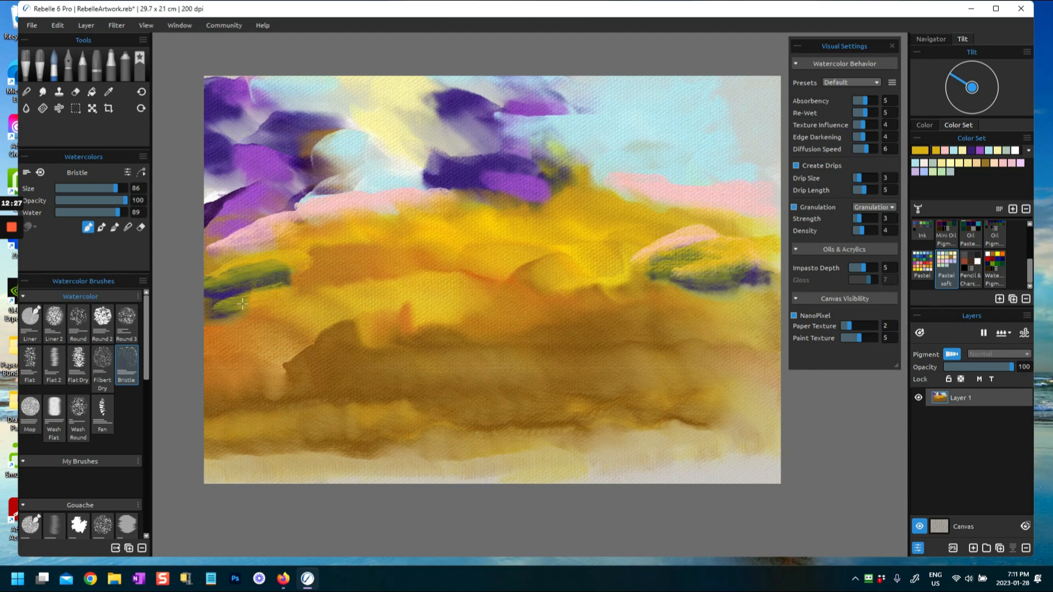
mouse_move(219, 436)
mouse_down()
mouse_move(490, 438)
mouse_move(765, 410)
mouse_up()
Paint brown strokes along the lower foreground streaks and point the canvas tilt straight down.
click(986, 166)
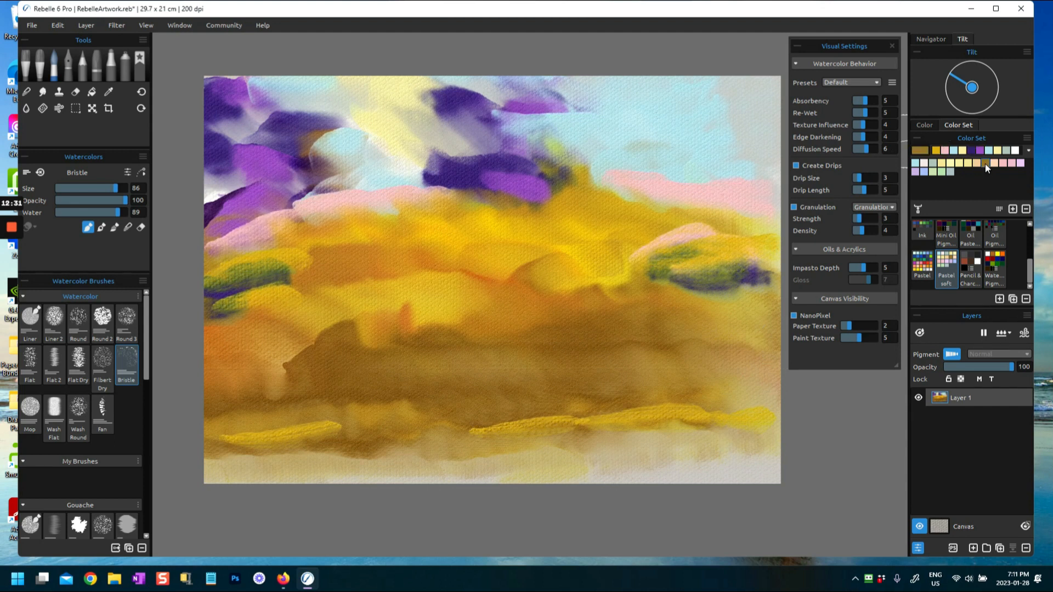
drag(501, 414, 726, 410)
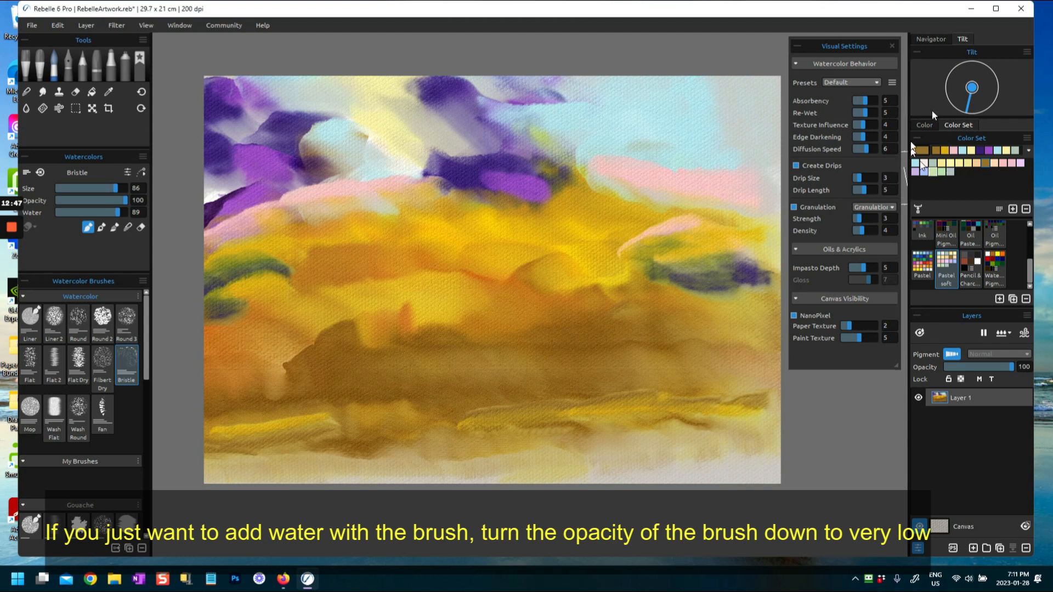
click(968, 117)
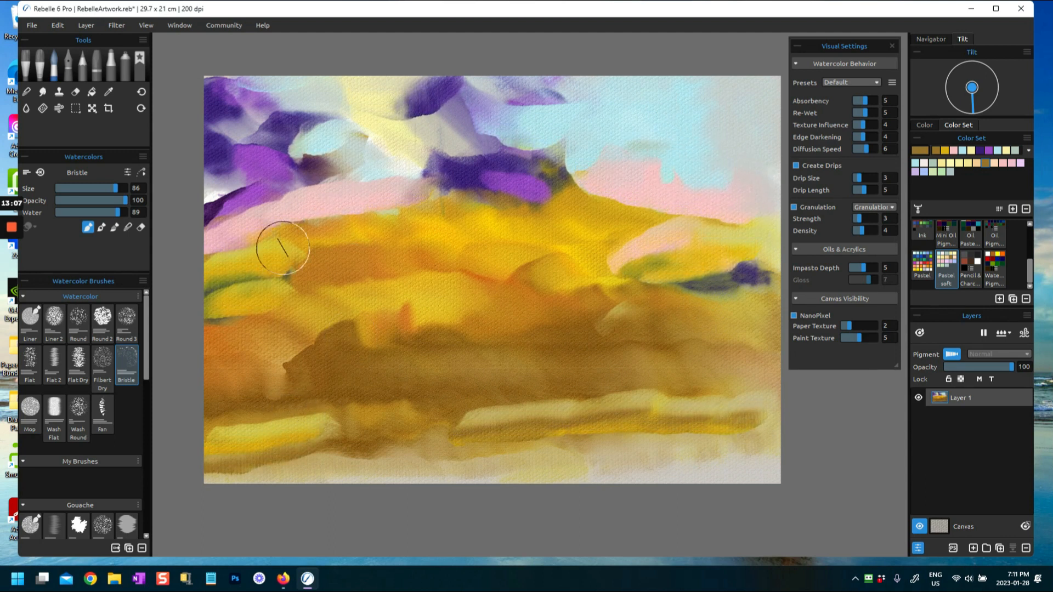
Try a brown stroke in the upper-right sky, undo it, and paint light blue there instead.
drag(708, 164, 759, 151)
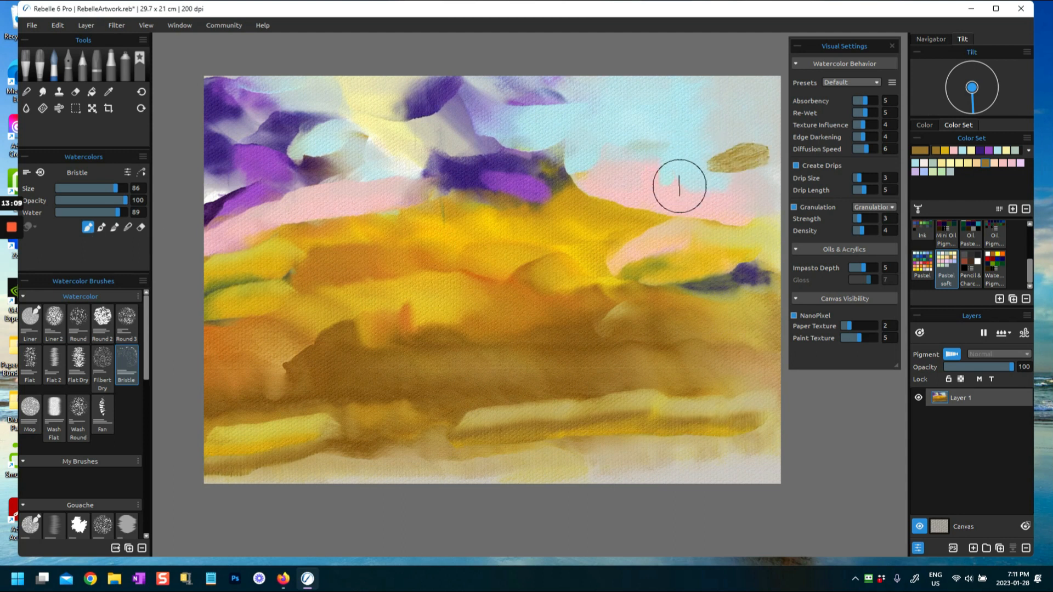
key(ctrl+z)
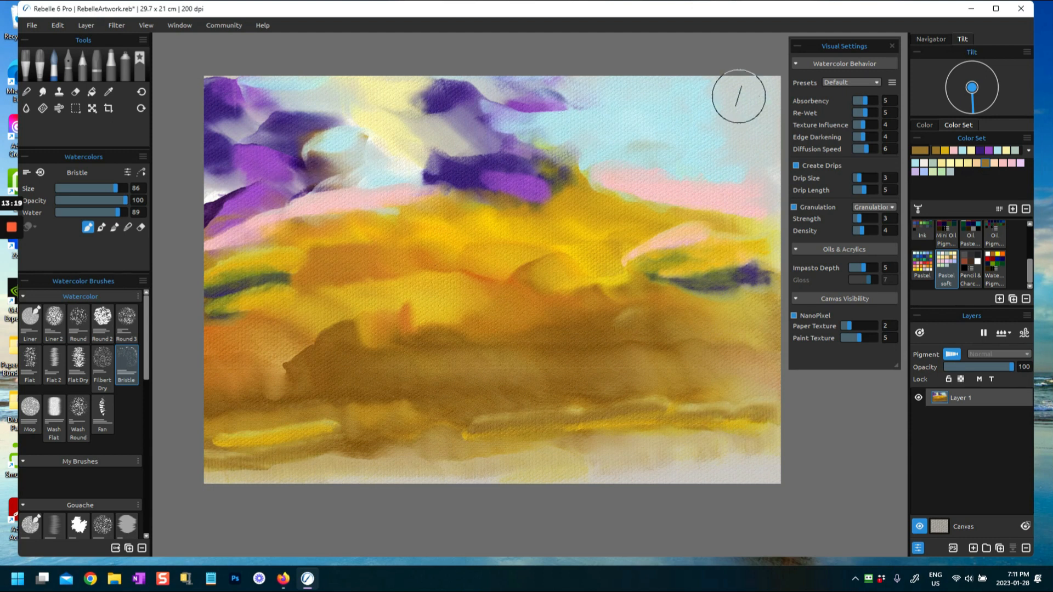
click(964, 152)
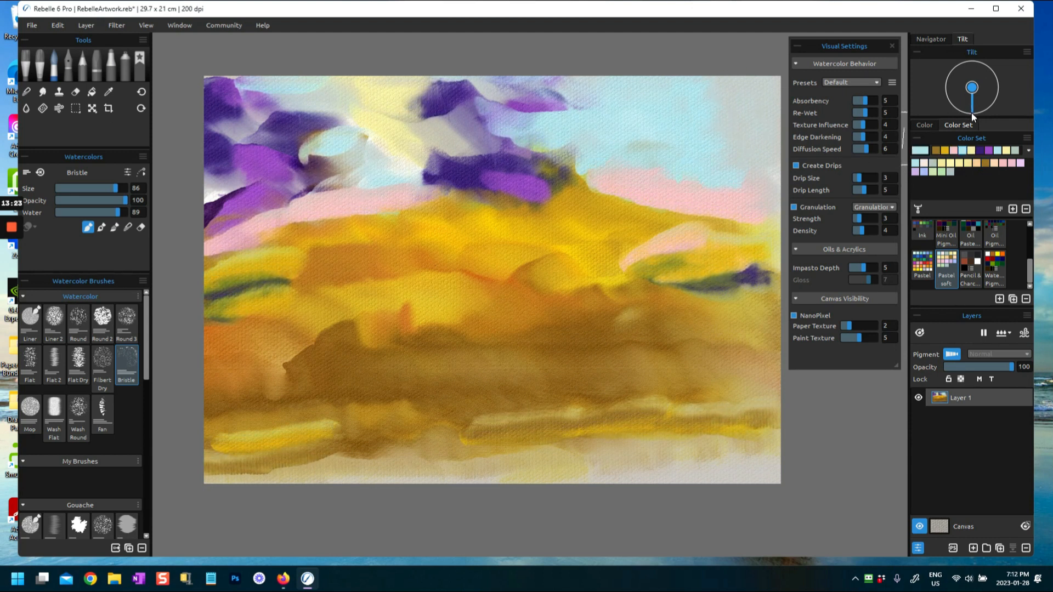
mouse_move(700, 147)
mouse_down()
mouse_move(771, 141)
mouse_move(710, 180)
mouse_up()
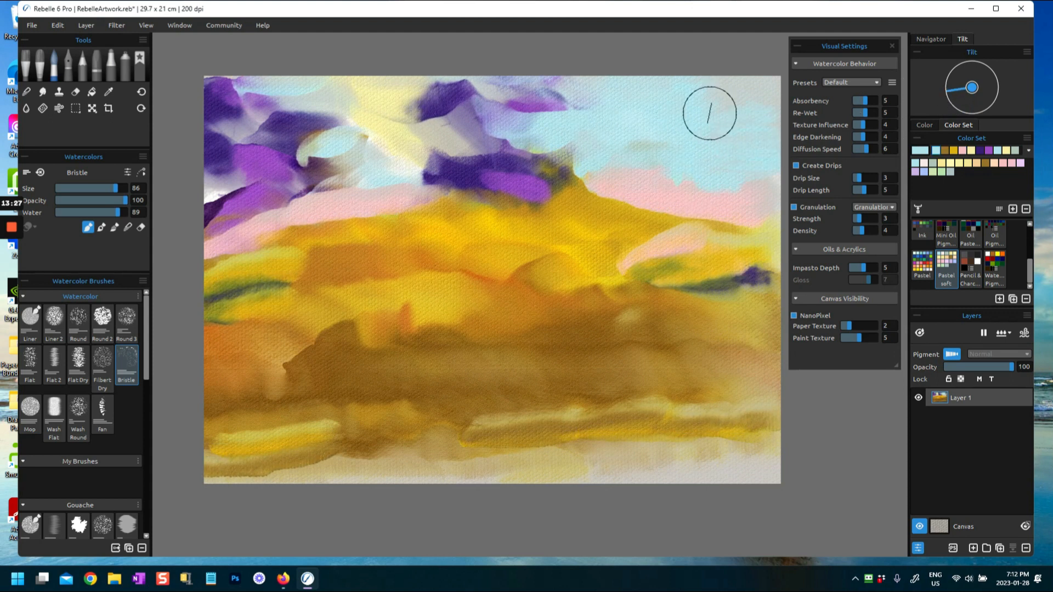
Paint lilac touches in the upper-right sky and cream cloud strokes over them, sampling the cream from the middle cloud.
click(916, 172)
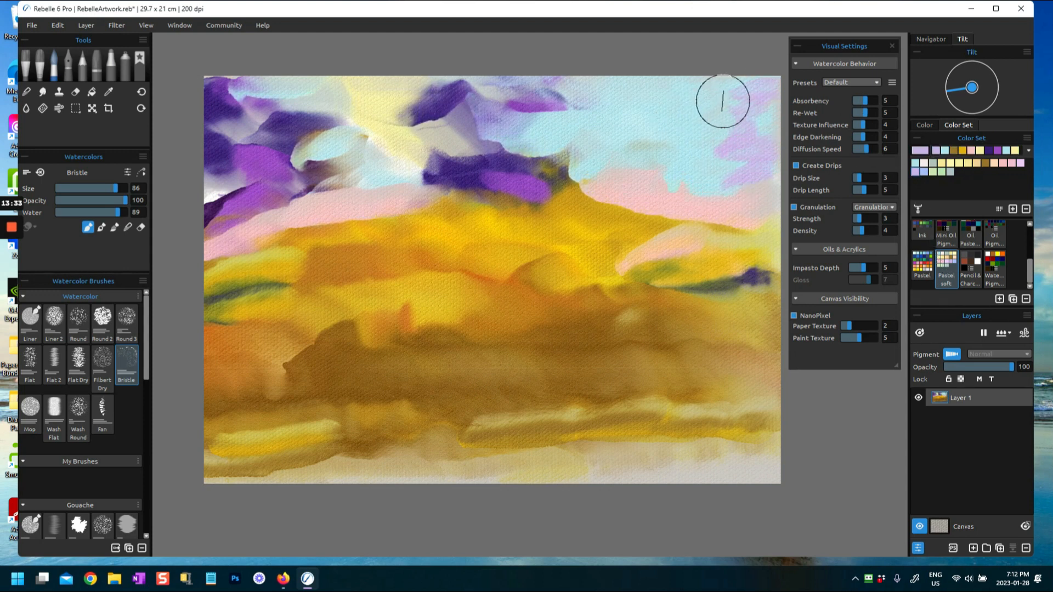
alt+click(399, 162)
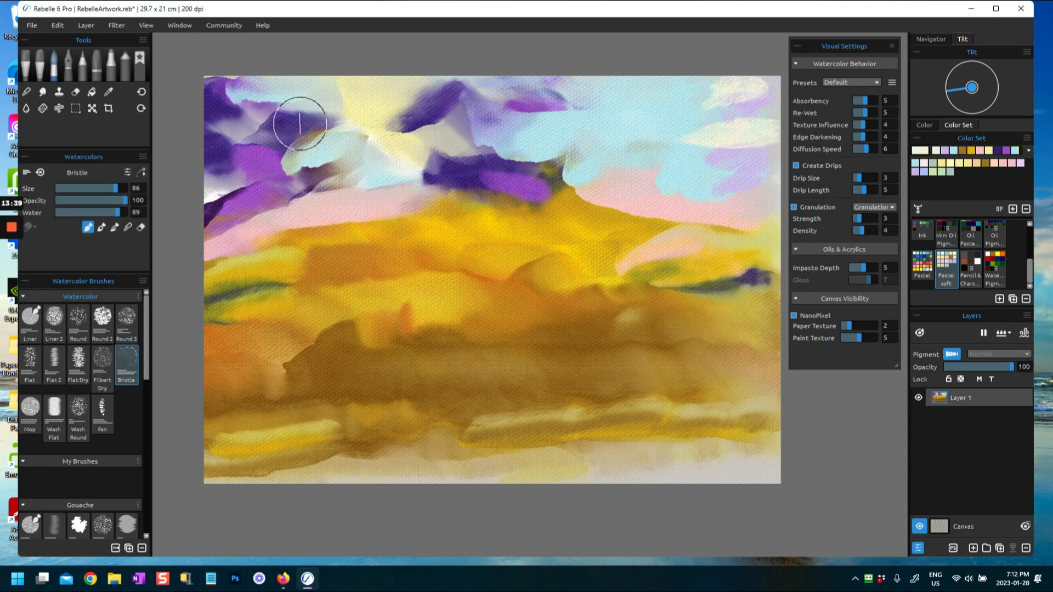
drag(695, 99, 764, 83)
drag(699, 166, 761, 163)
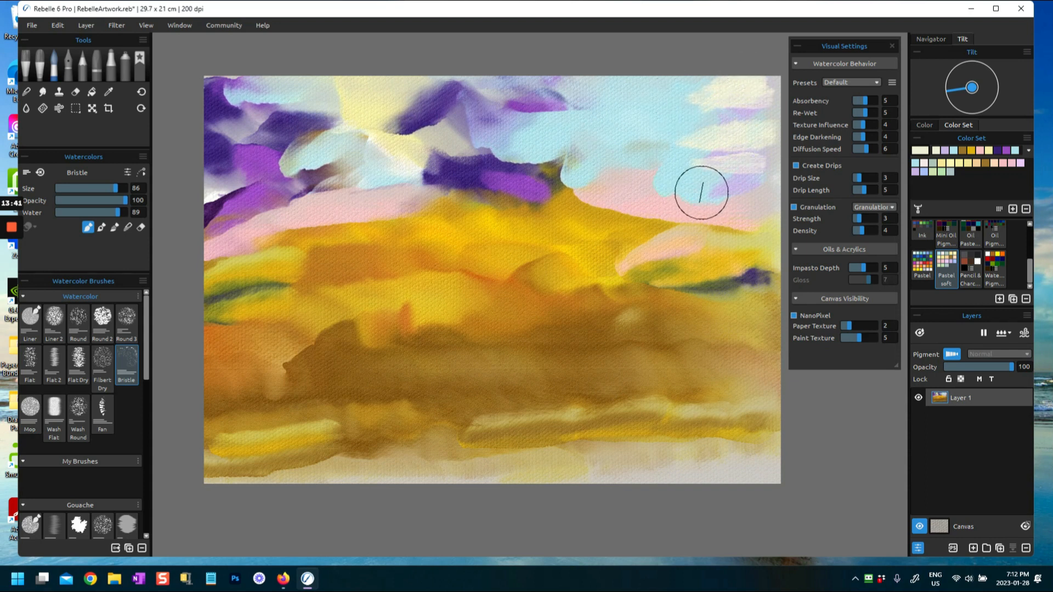
Set the brush to Blend mode and smear the right hill's edge and the purple clouds across the upper-left sky.
click(128, 227)
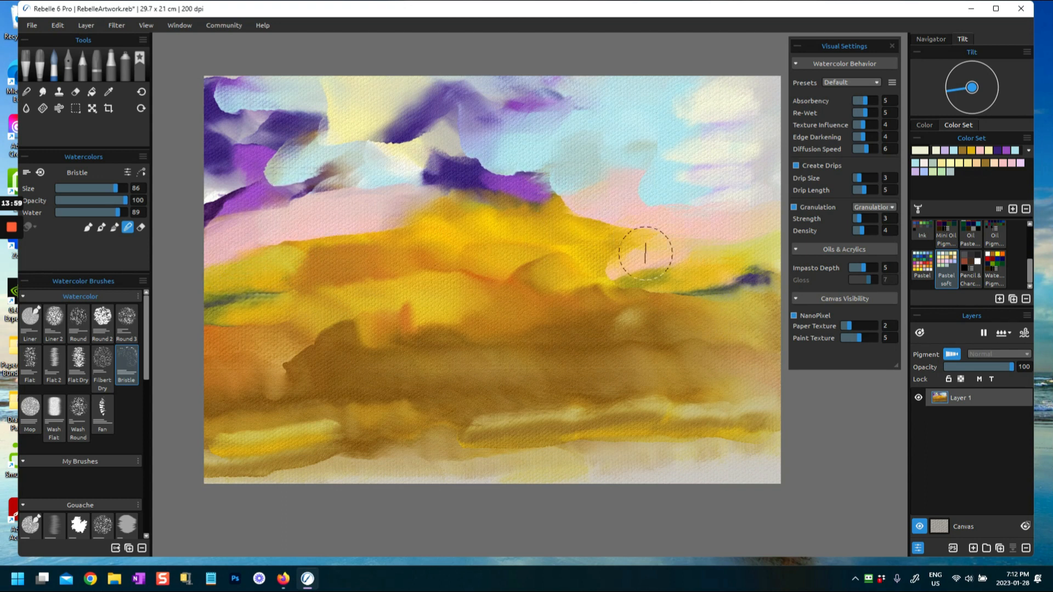
drag(592, 291, 656, 292)
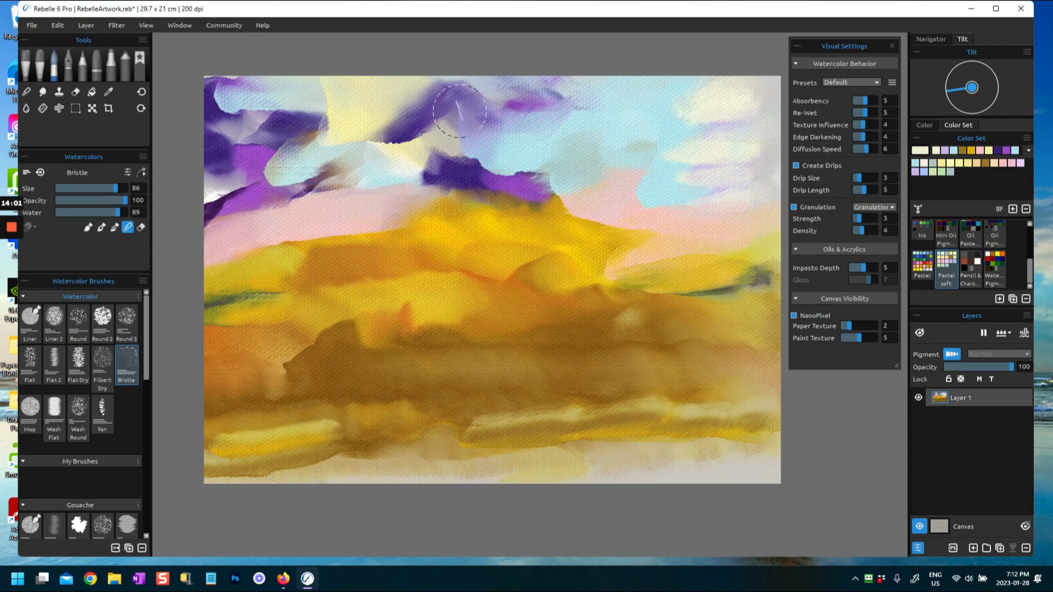
drag(375, 89, 495, 76)
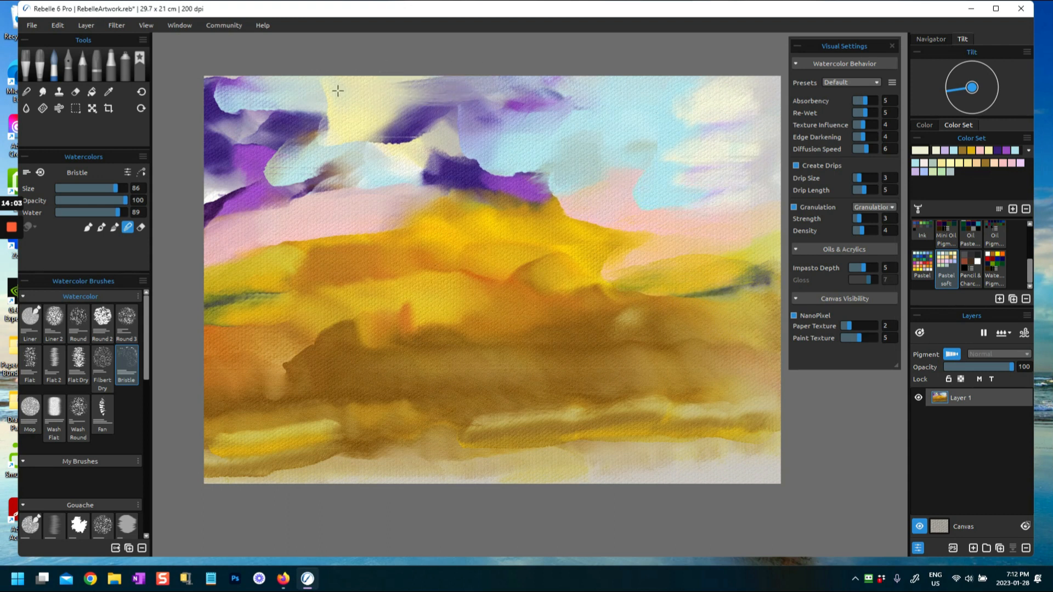
drag(271, 89, 164, 95)
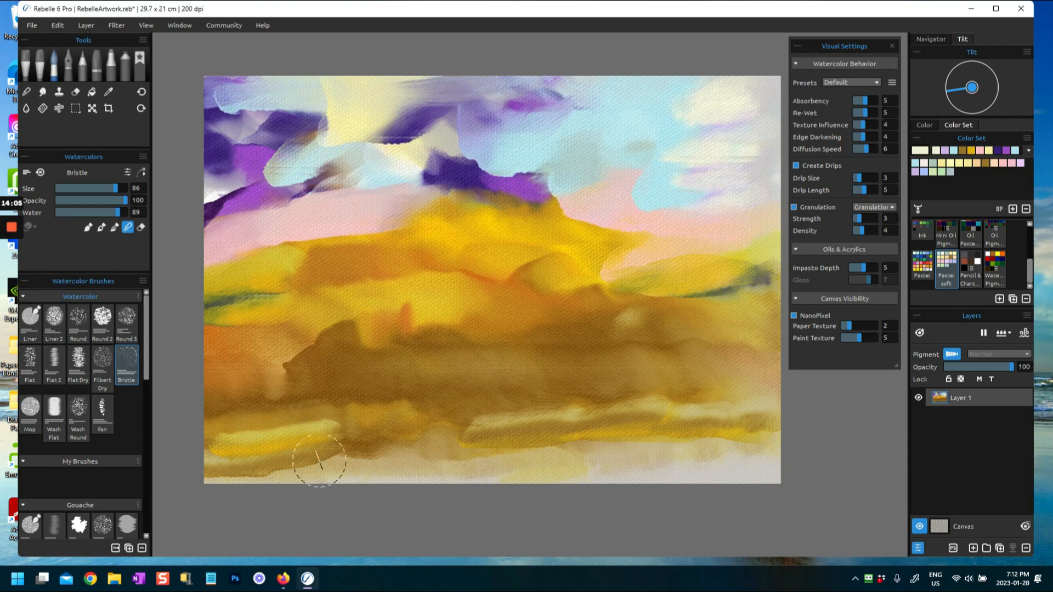
Blend the yellow and brown streaks of the foreground into the pale strip along the canvas's lower edge.
drag(316, 463, 247, 468)
drag(622, 437, 729, 434)
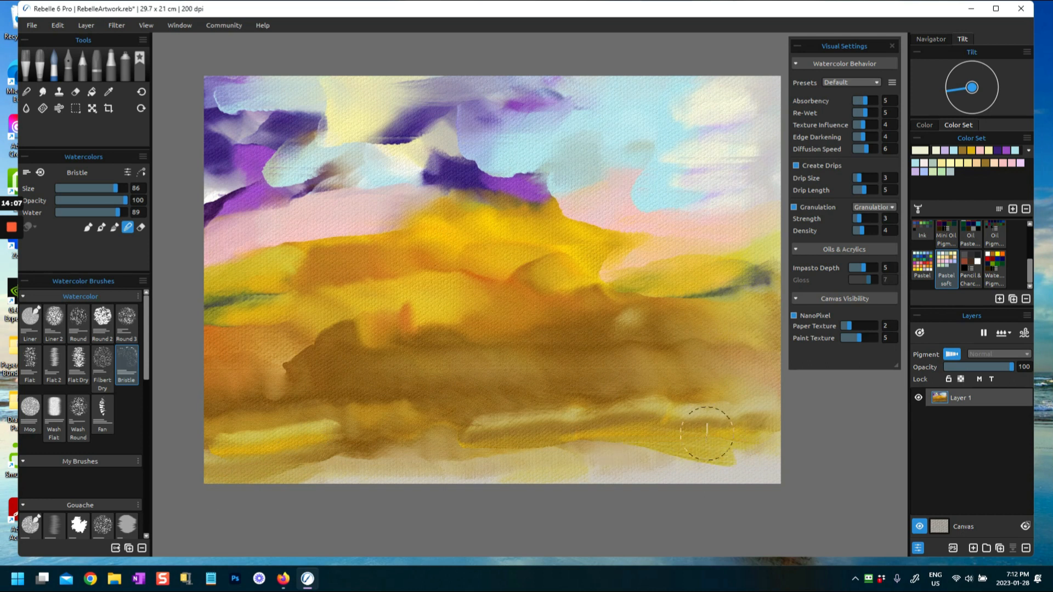
drag(361, 476, 421, 467)
drag(625, 455, 729, 458)
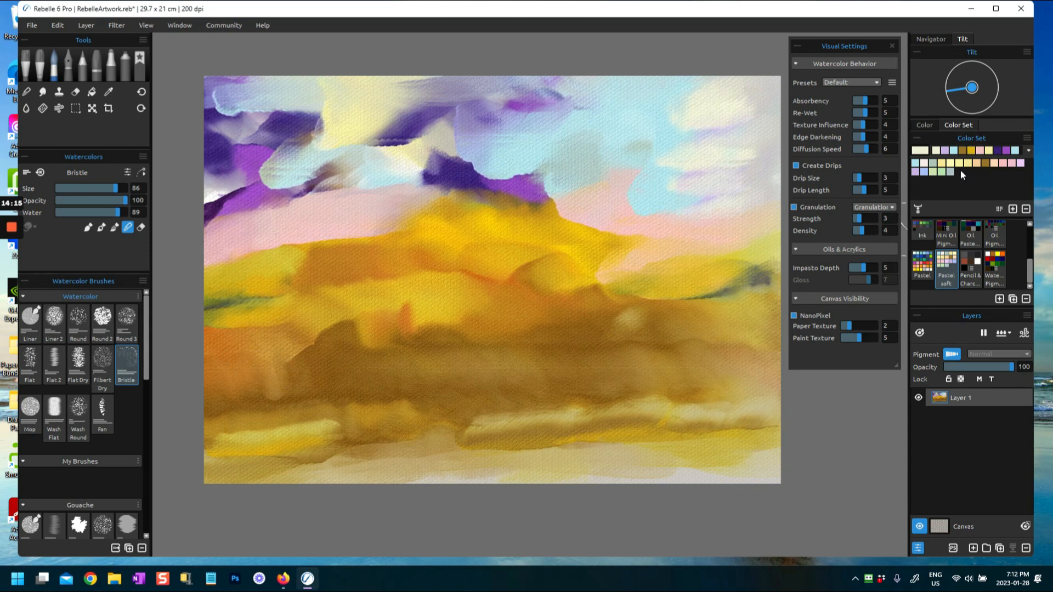
Load the Pencil & Charcoal color set, return the brush to Paint mode and dab cream on the left foreground.
click(971, 267)
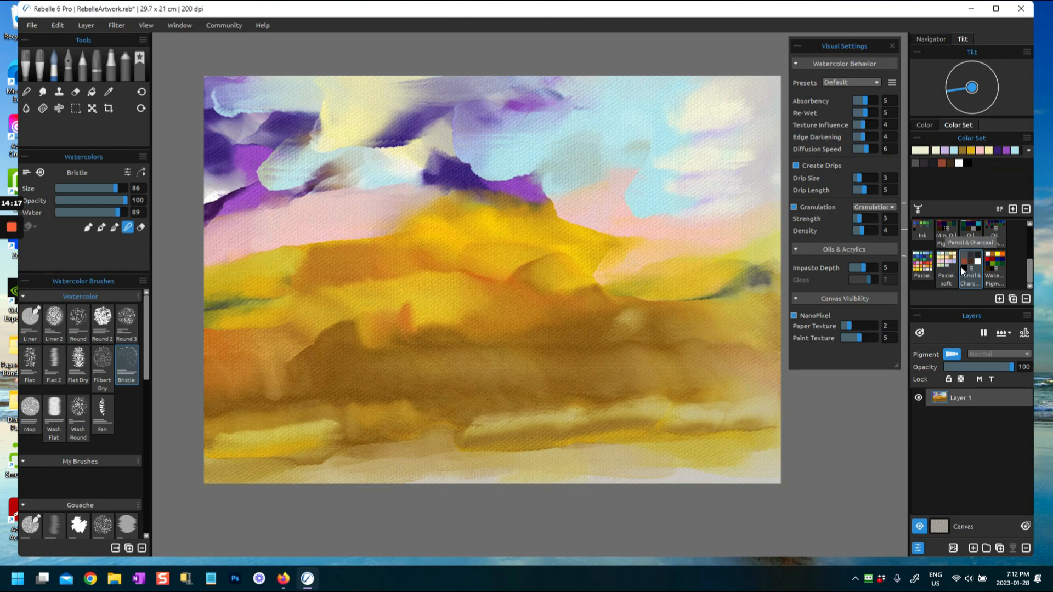
click(86, 230)
drag(222, 435, 247, 437)
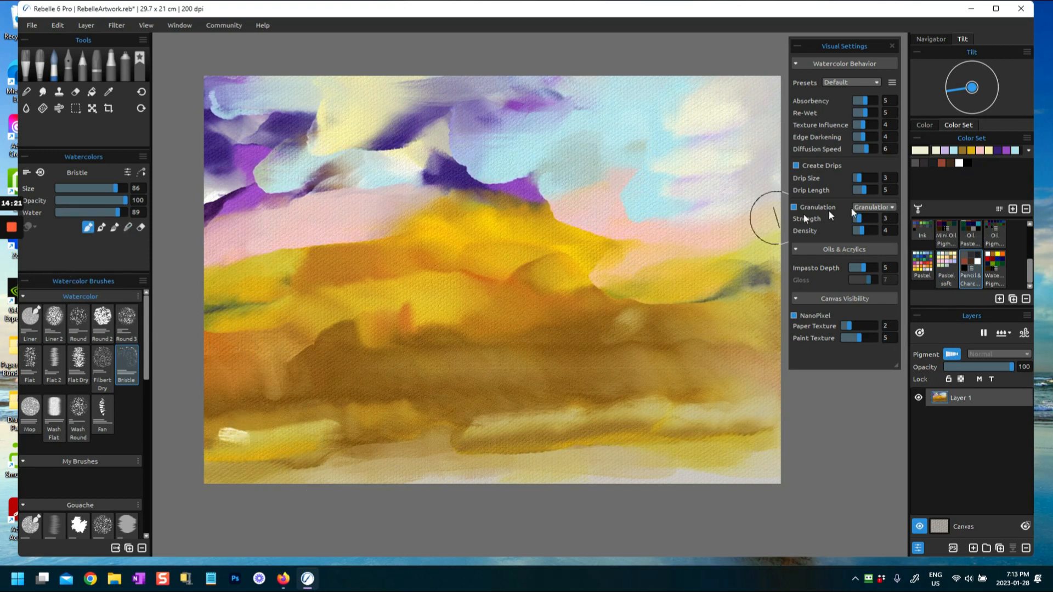
Paint a solid black oval over the right hill with the brush at size 76, and set Diffusion Speed to 8.
click(969, 163)
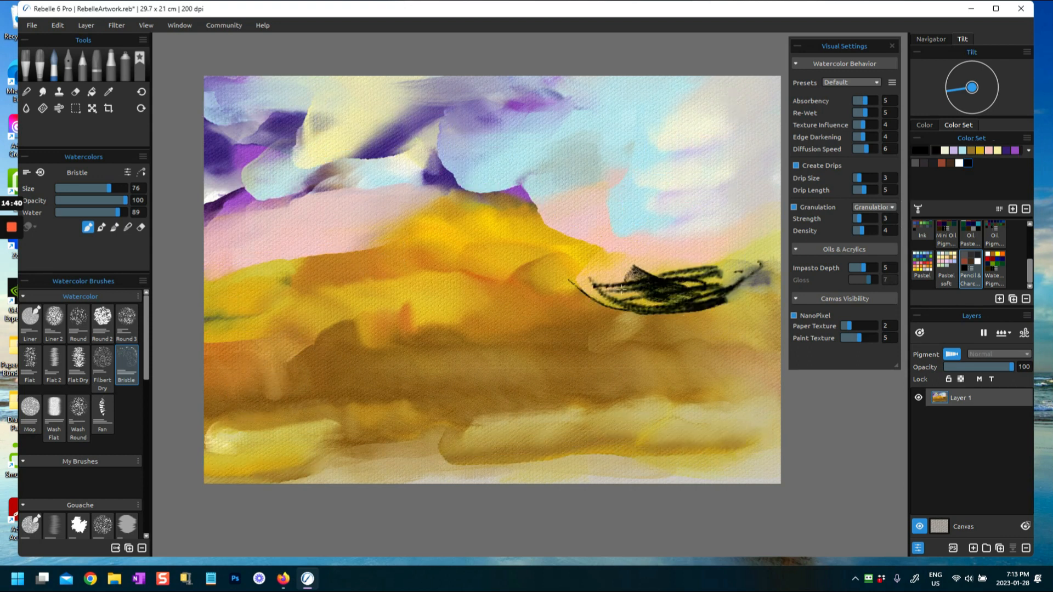
mouse_move(623, 286)
mouse_down()
mouse_move(580, 293)
mouse_move(739, 268)
mouse_move(711, 289)
mouse_move(606, 278)
mouse_move(659, 273)
mouse_up()
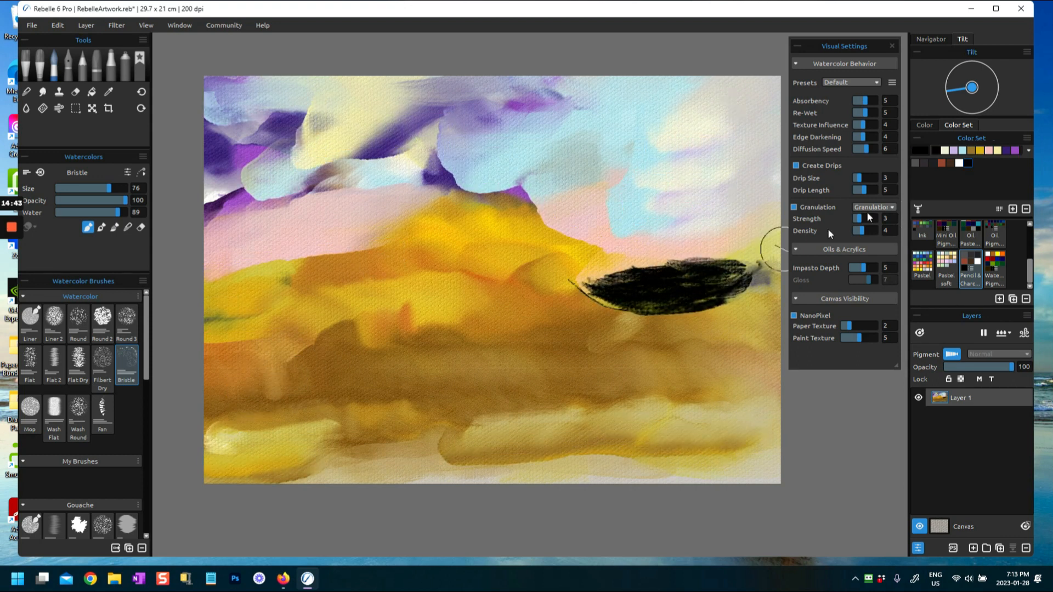
drag(868, 149, 873, 149)
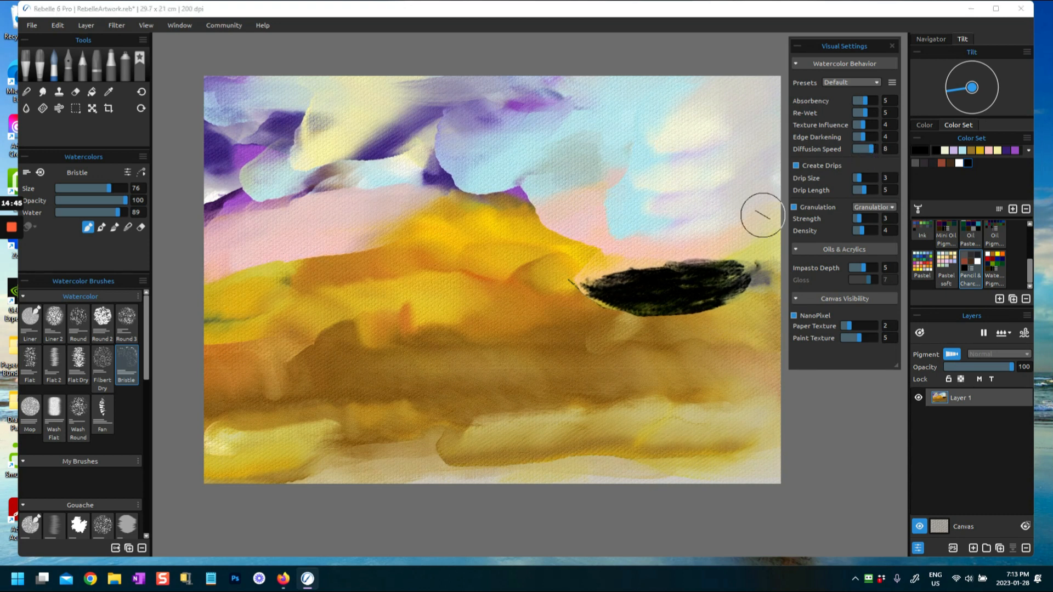
Turn the canvas tilt toward the upper left, paint white strokes over the black oval, and sample its black.
drag(952, 92, 954, 68)
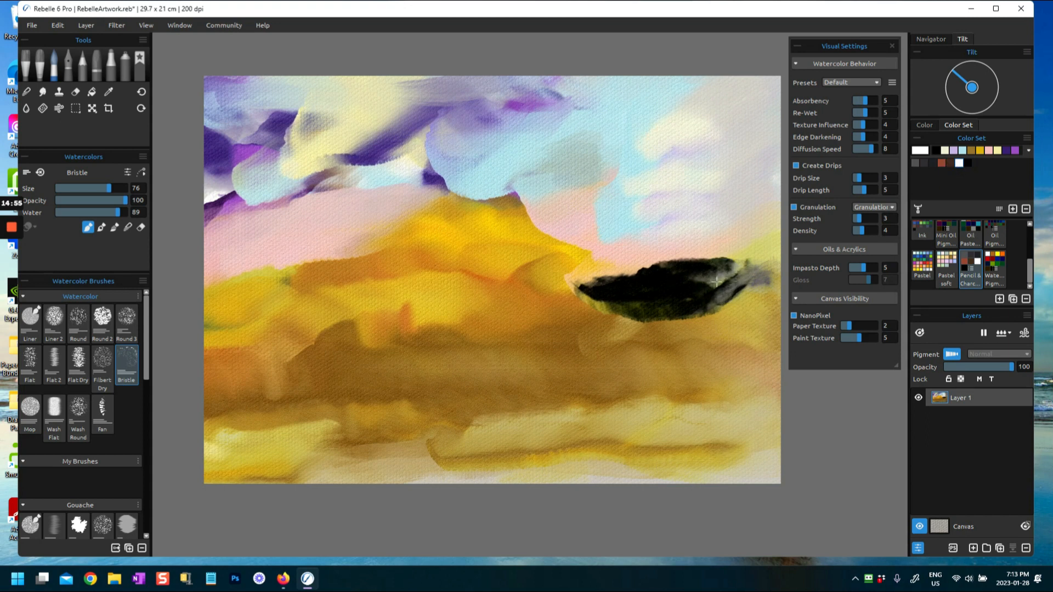
drag(716, 282, 721, 276)
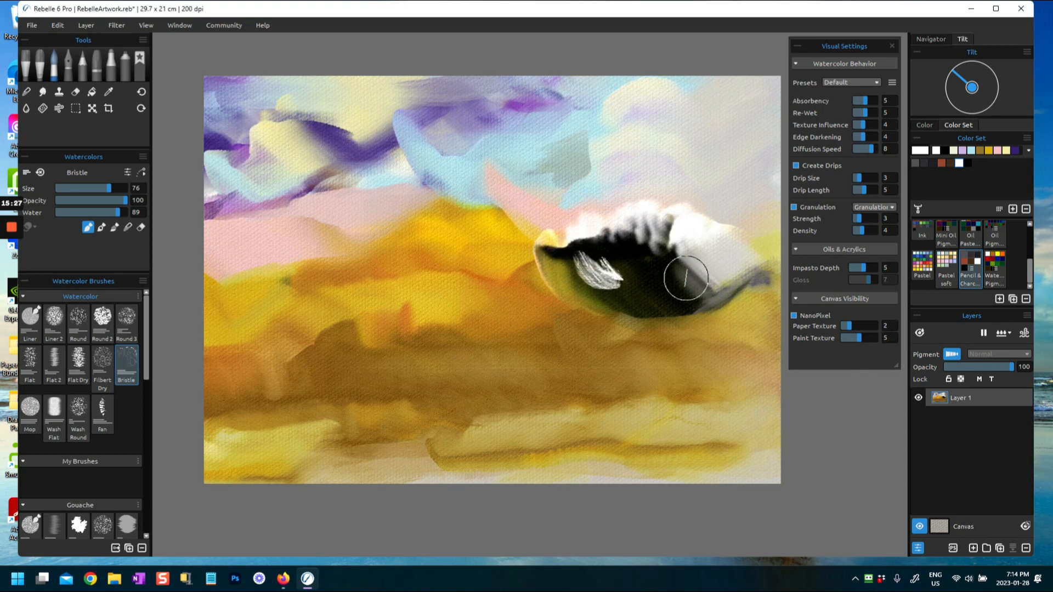
alt+click(631, 264)
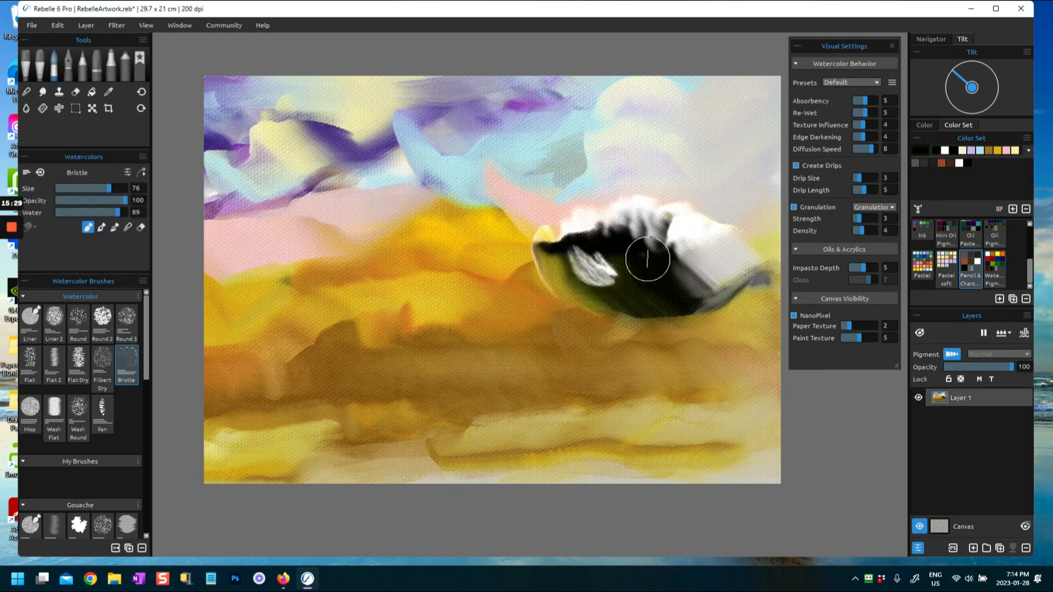